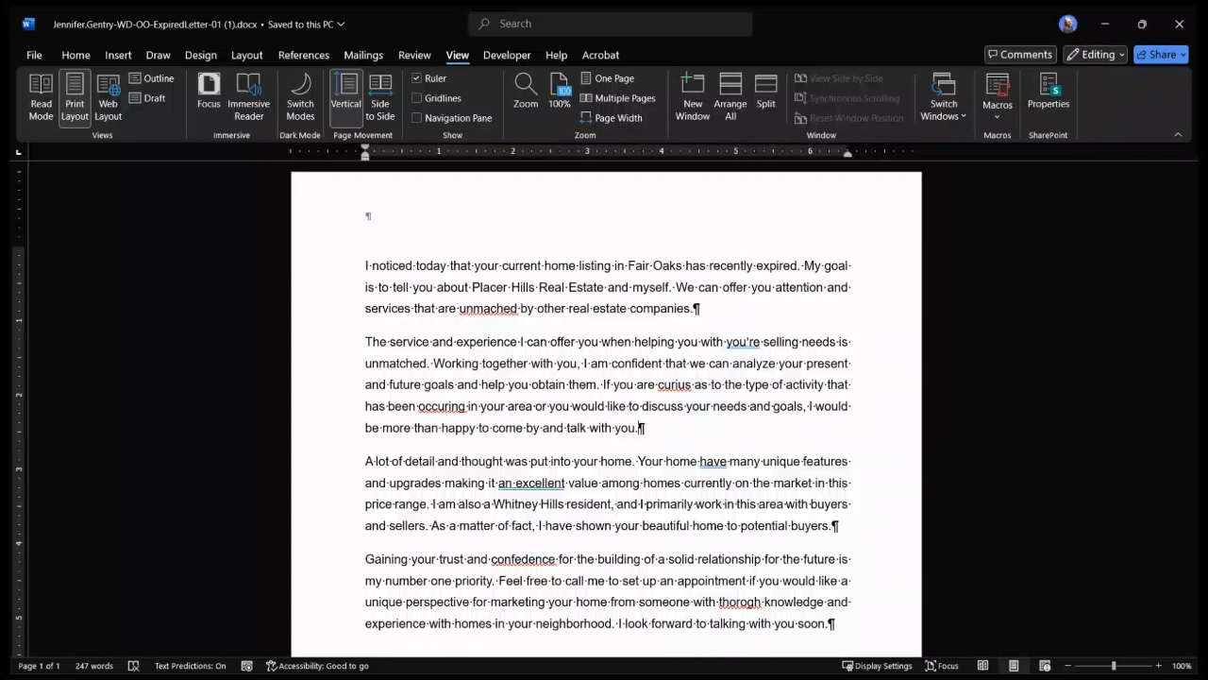
- Select all the text of the letter and hide its formatting marks
{"action": "left_click", "coordinate": [639, 427]}
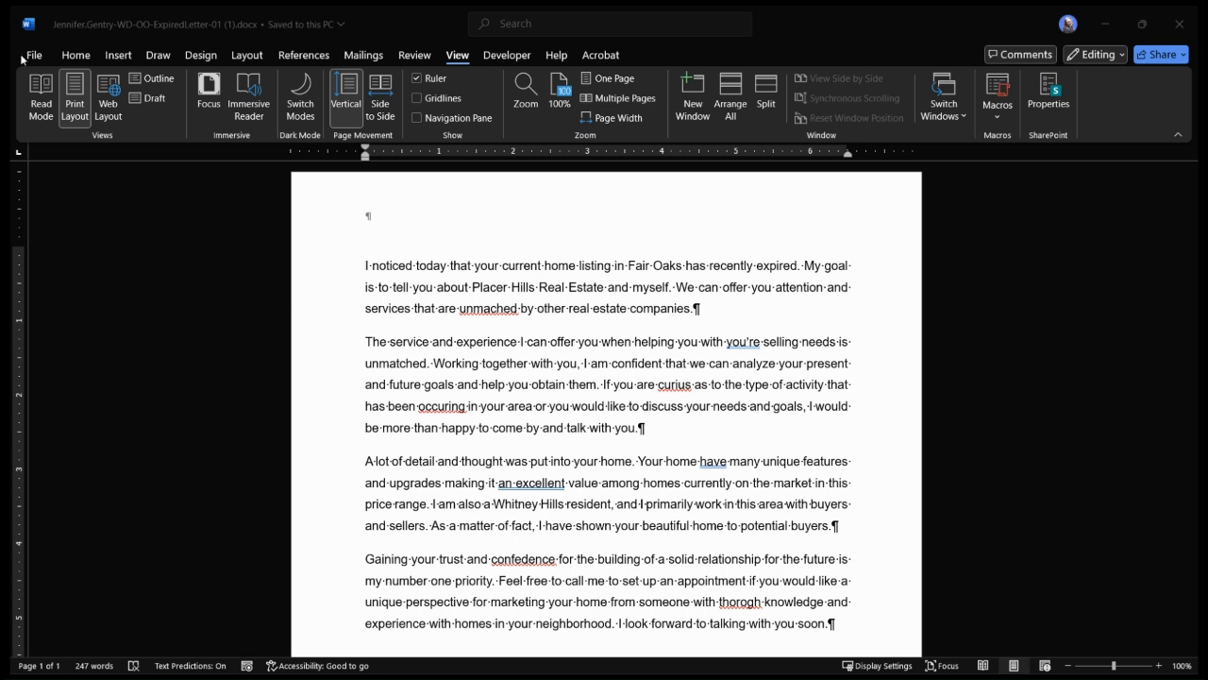
{"action": "left_click", "coordinate": [77, 55]}
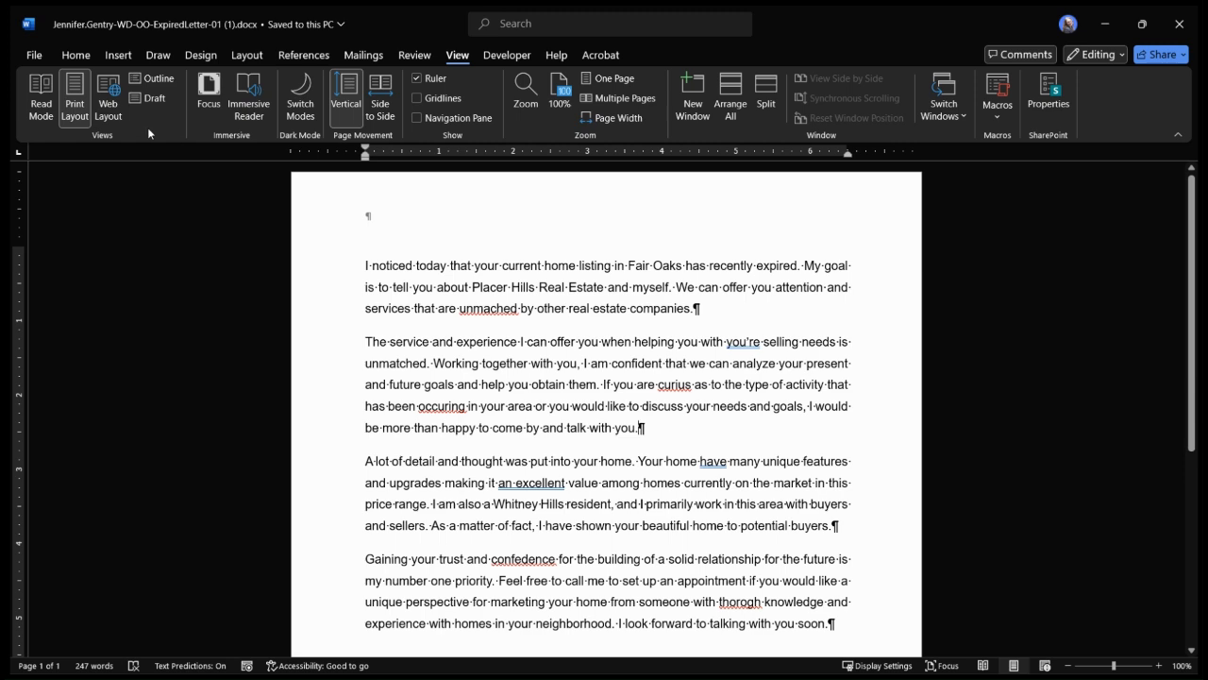
{"action": "left_click_drag", "start_coordinate": [318, 267], "coordinate": [859, 372]}
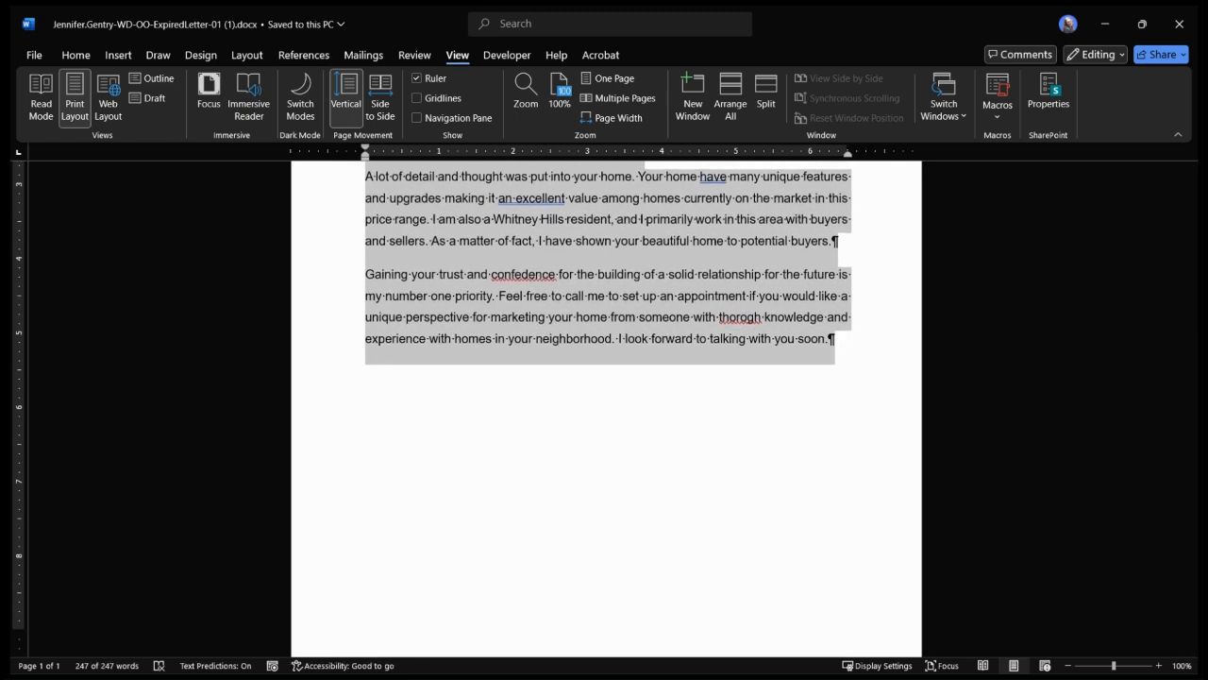
{"action": "left_click", "coordinate": [80, 55]}
{"action": "left_click", "coordinate": [498, 84]}
{"action": "scroll", "coordinate": [642, 348], "scroll_direction": "up", "scroll_amount": 4}
{"action": "scroll", "coordinate": [642, 347], "scroll_direction": "up", "scroll_amount": 2}
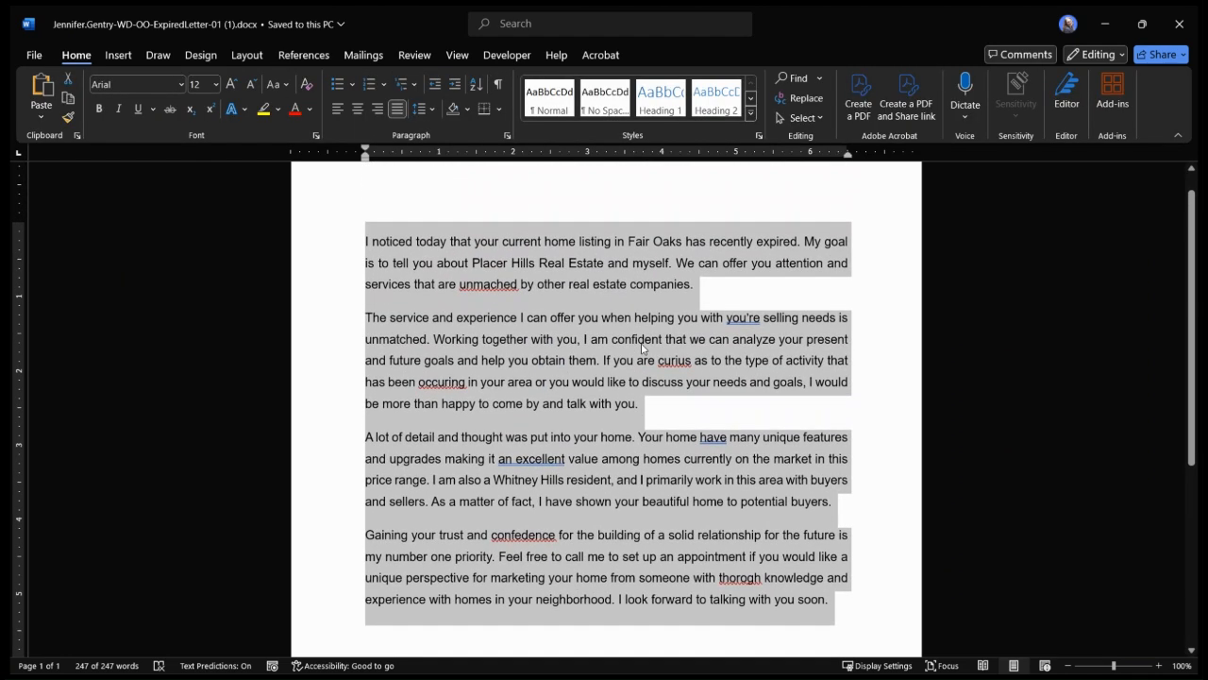
{"action": "scroll", "coordinate": [642, 347], "scroll_direction": "down", "scroll_amount": 1}
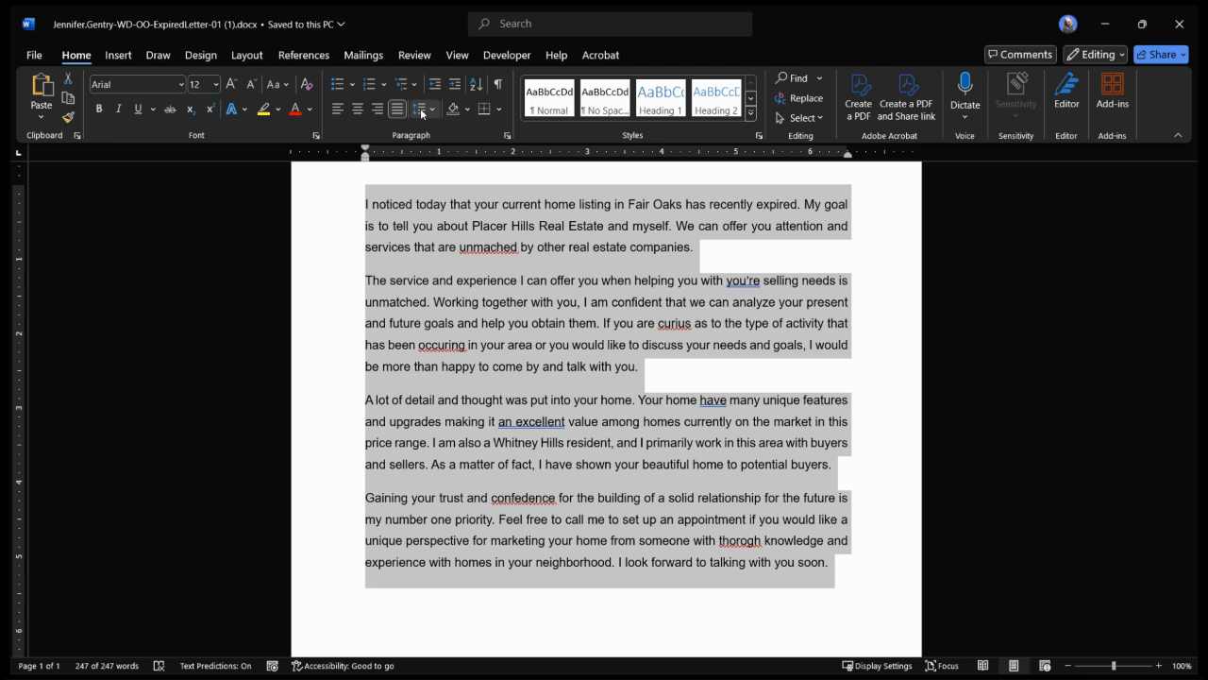
- Single-space the selected letter text without extra space between paragraphs, and align it left
{"action": "left_click", "coordinate": [509, 138]}
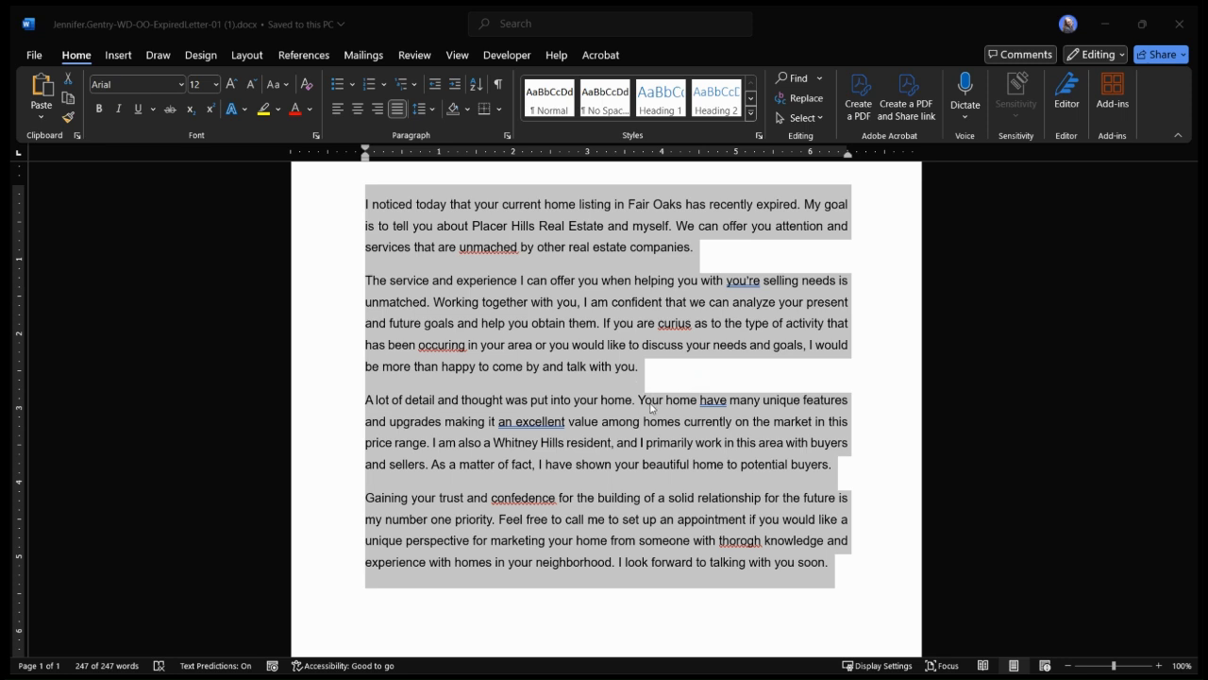
{"action": "left_click", "coordinate": [667, 524]}
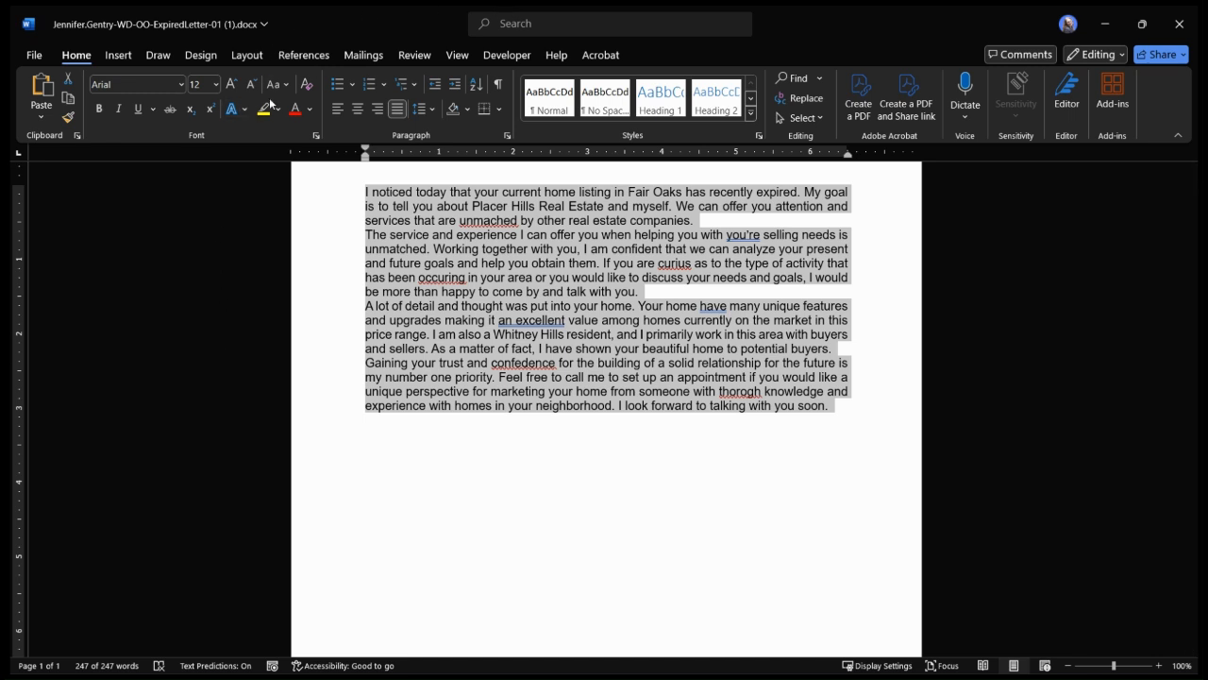
{"action": "left_click", "coordinate": [335, 112]}
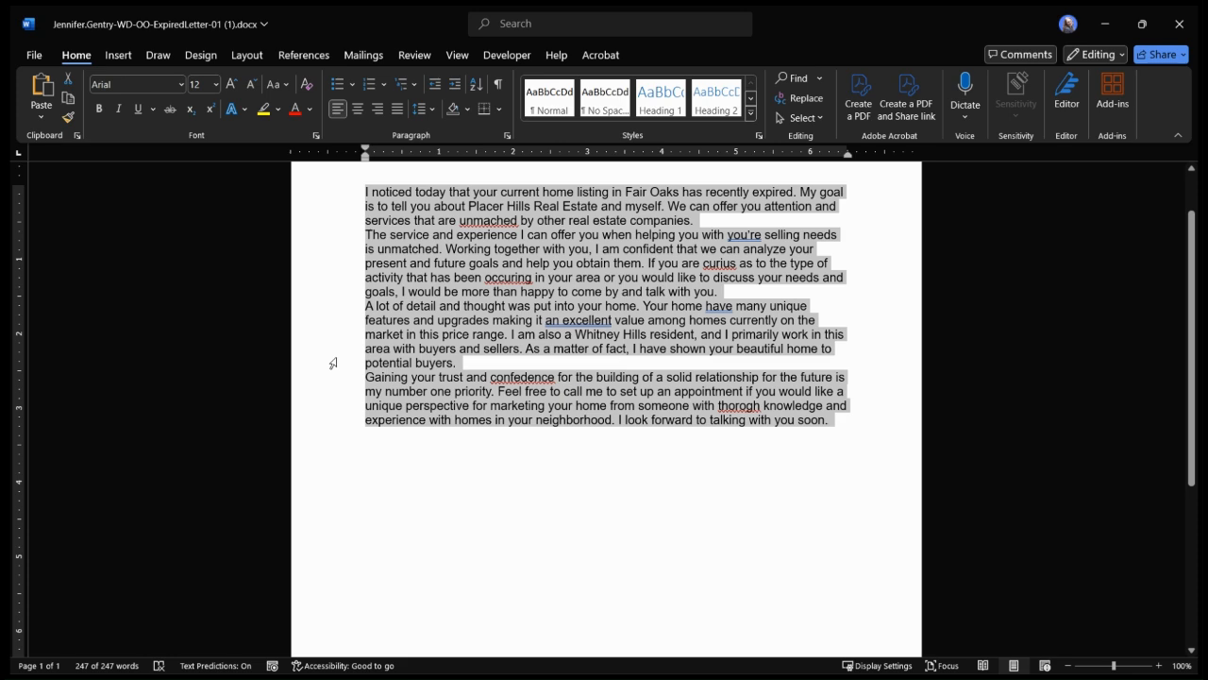
- Set the selected letter text to Calibri (Body) at size 11
{"action": "left_click", "coordinate": [179, 85]}
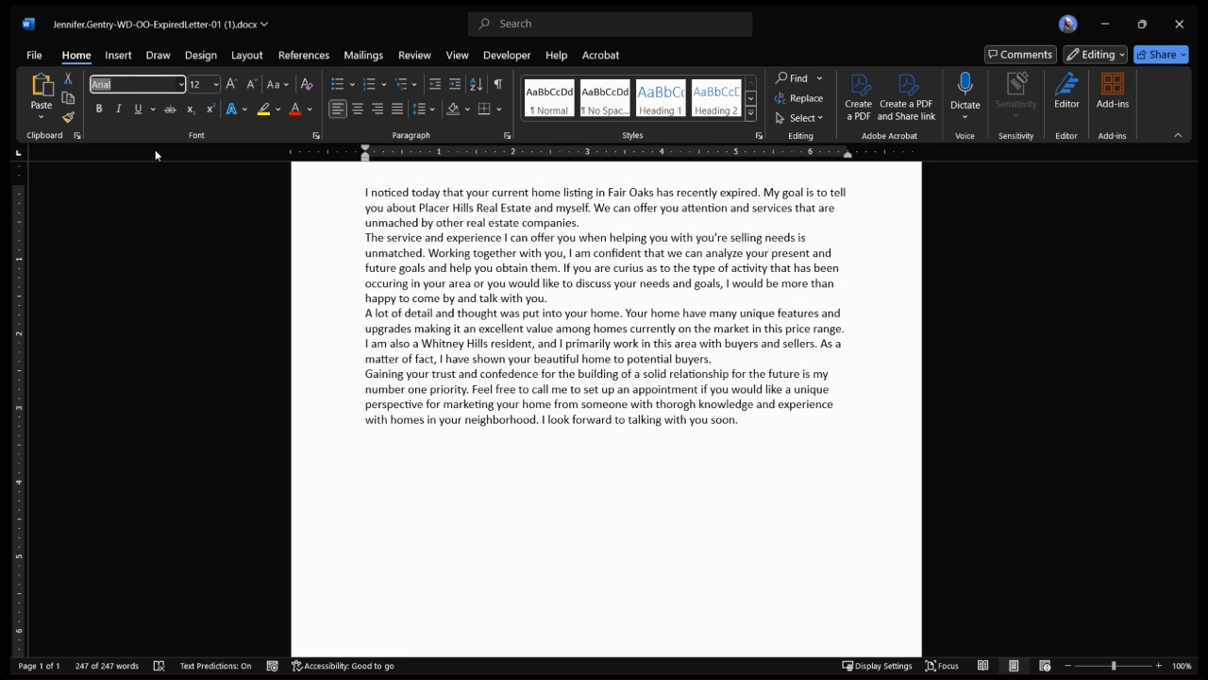
{"action": "left_click", "coordinate": [155, 149]}
{"action": "left_click", "coordinate": [215, 86]}
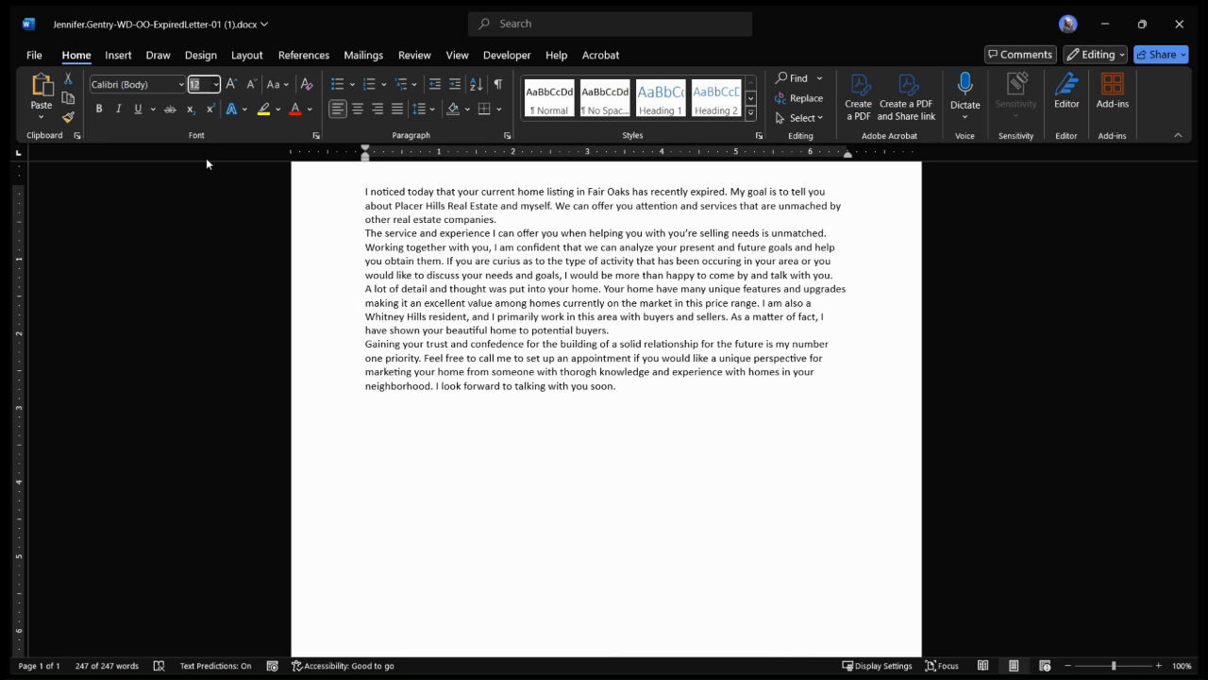
{"action": "left_click", "coordinate": [205, 158]}
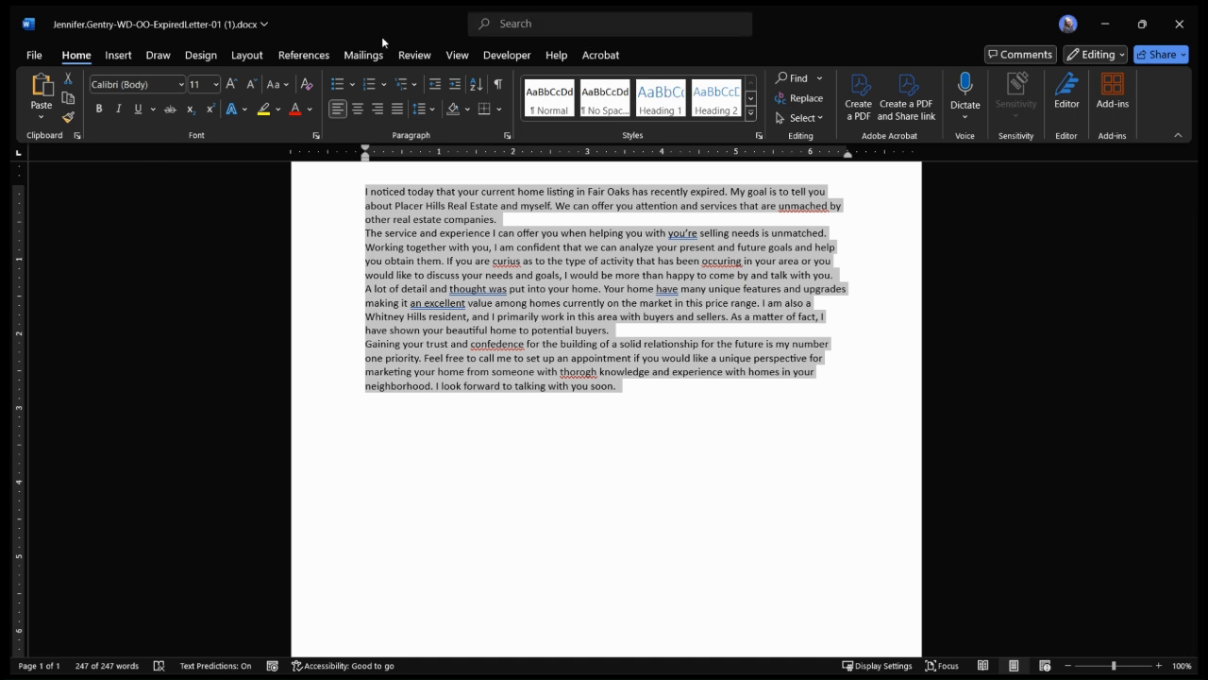
- Show the formatting marks throughout the letter and deselect the text
{"action": "left_click", "coordinate": [498, 86]}
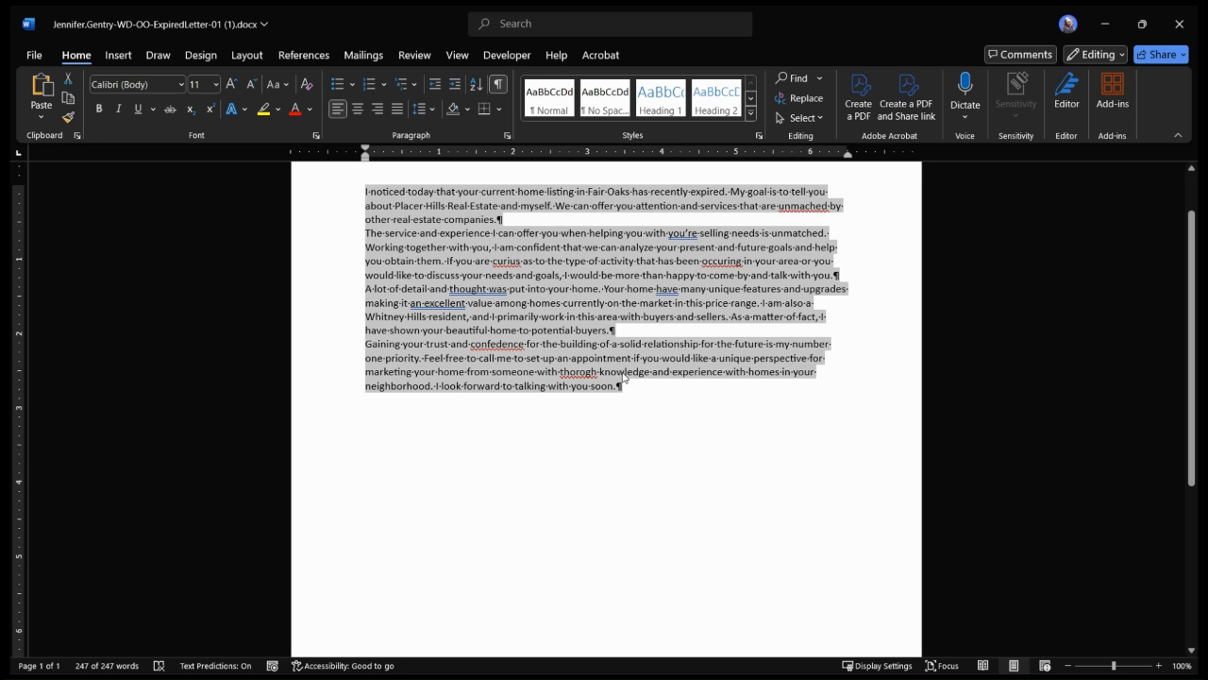
{"action": "left_click", "coordinate": [799, 460]}
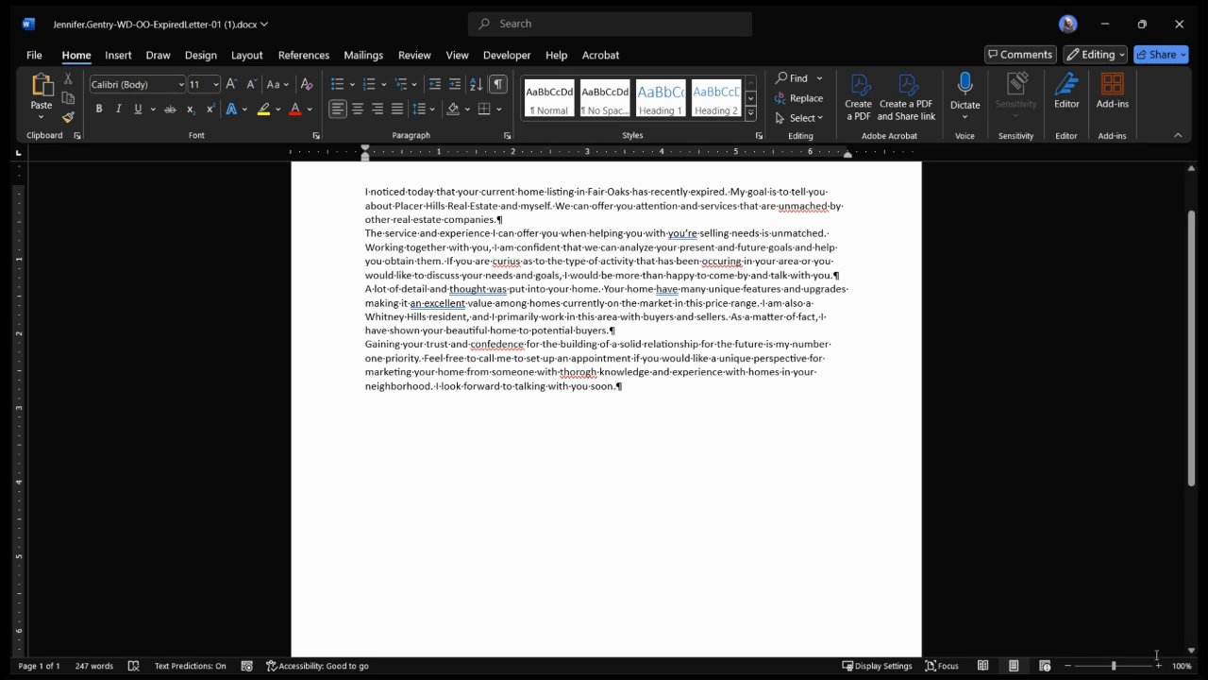
{"action": "left_click", "coordinate": [1158, 665]}
{"action": "left_click", "coordinate": [1159, 666]}
{"action": "left_click", "coordinate": [1159, 666]}
{"action": "left_click", "coordinate": [1159, 665]}
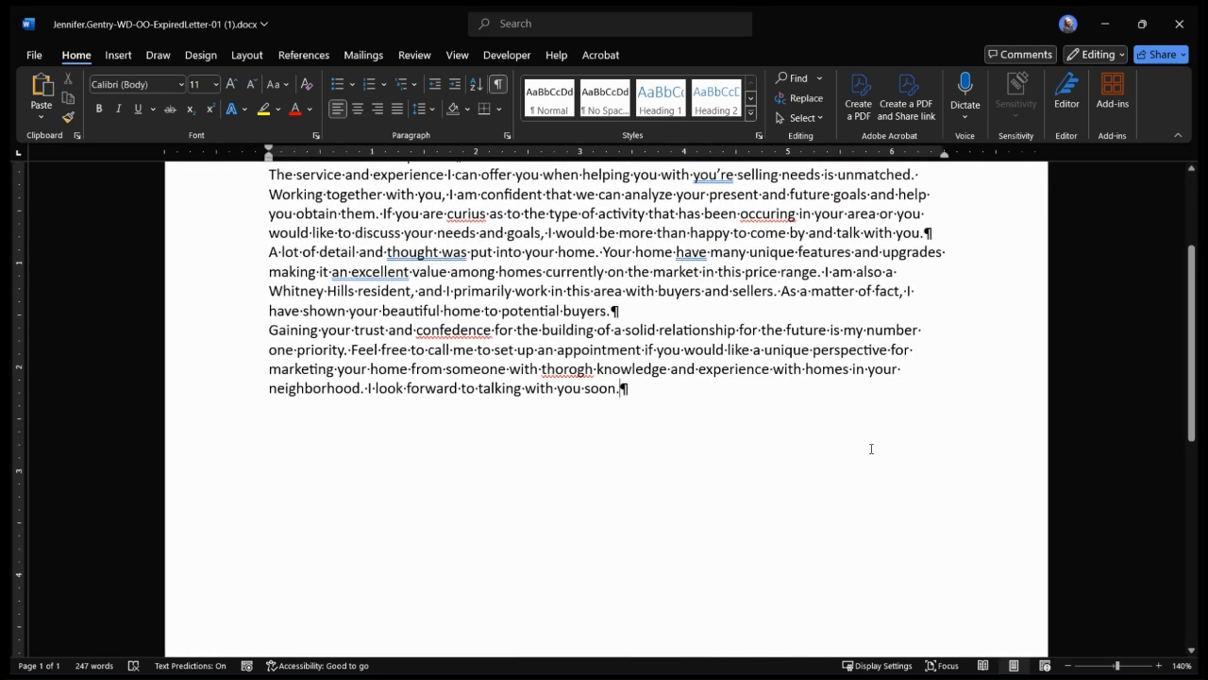
{"action": "scroll", "coordinate": [475, 362], "scroll_direction": "up", "scroll_amount": 3}
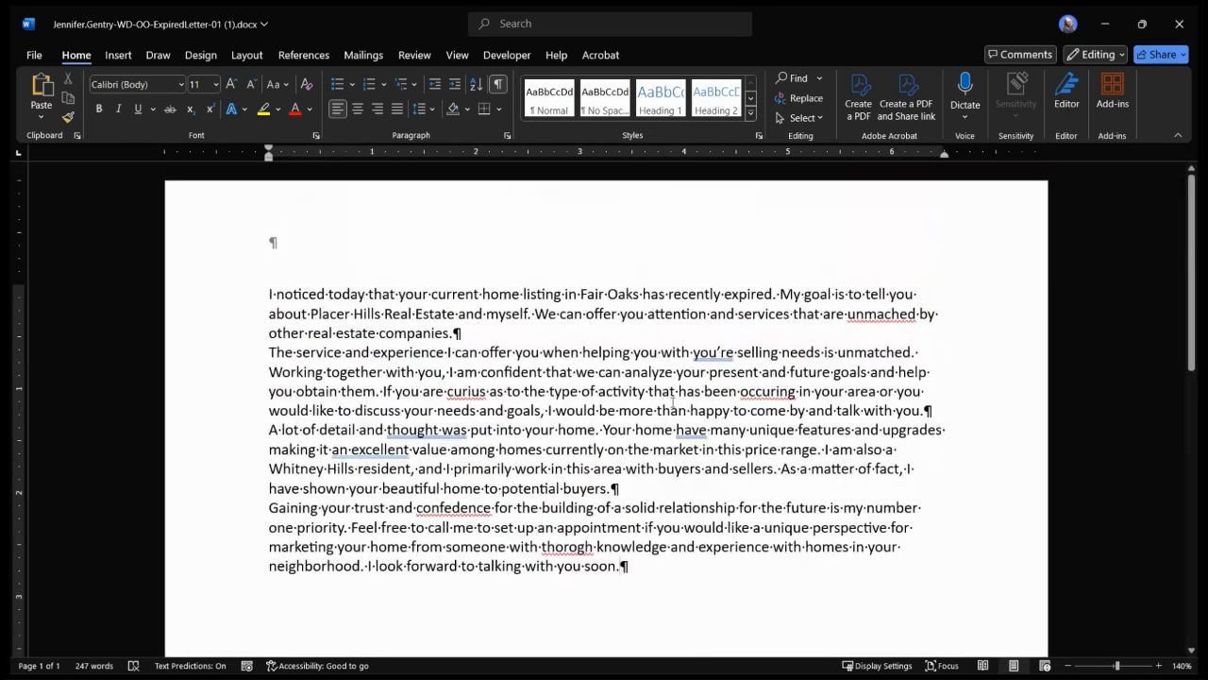
- Insert one blank line after each of the four body paragraphs of the letter
{"action": "left_click", "coordinate": [488, 329]}
{"action": "key", "text": "Return"}
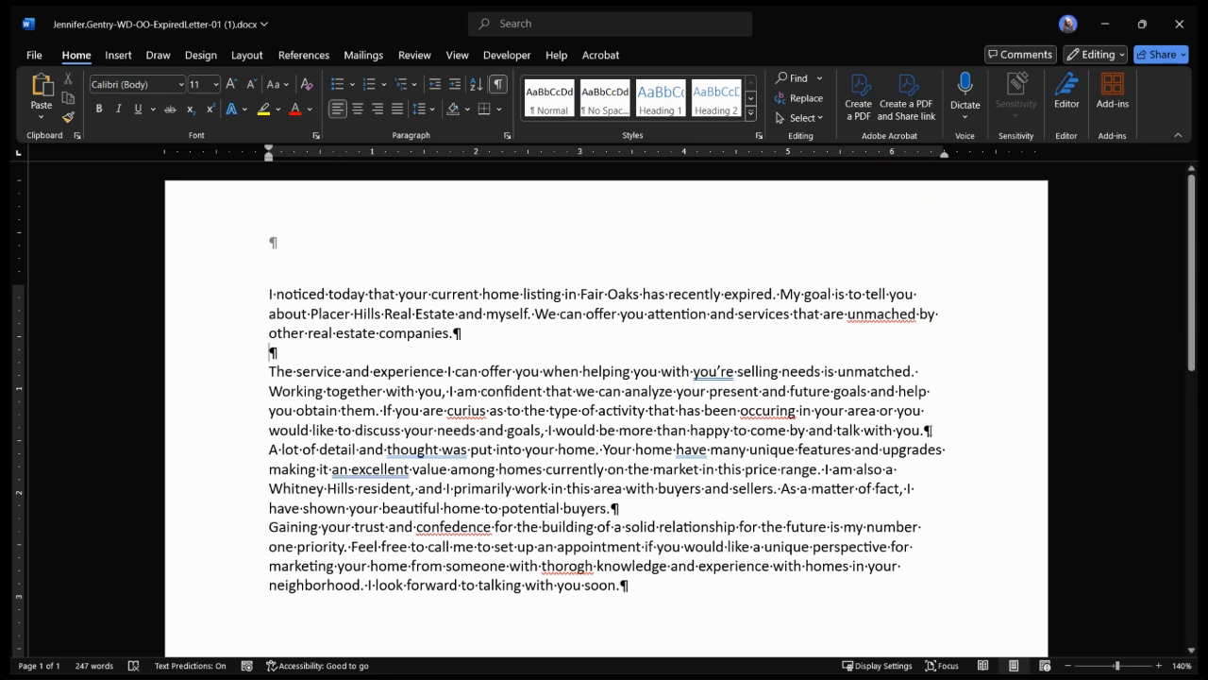
{"action": "key", "text": "Return"}
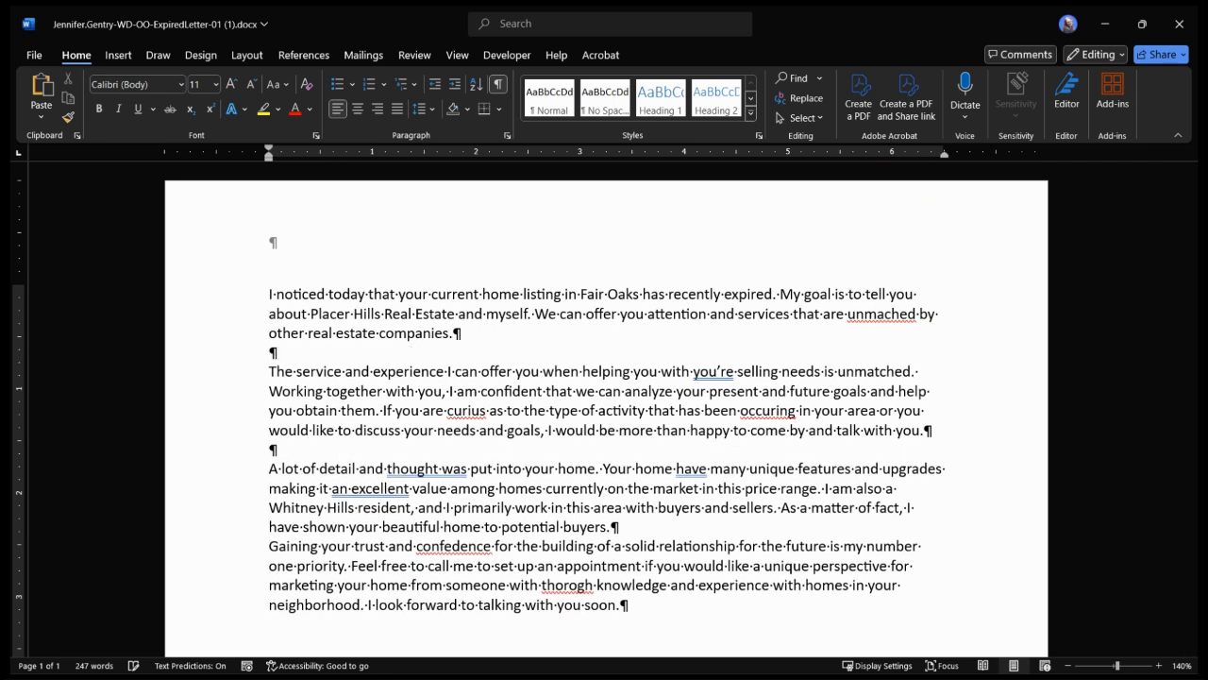
{"action": "scroll", "coordinate": [633, 416], "scroll_direction": "down", "scroll_amount": 1}
{"action": "left_click", "coordinate": [641, 474]}
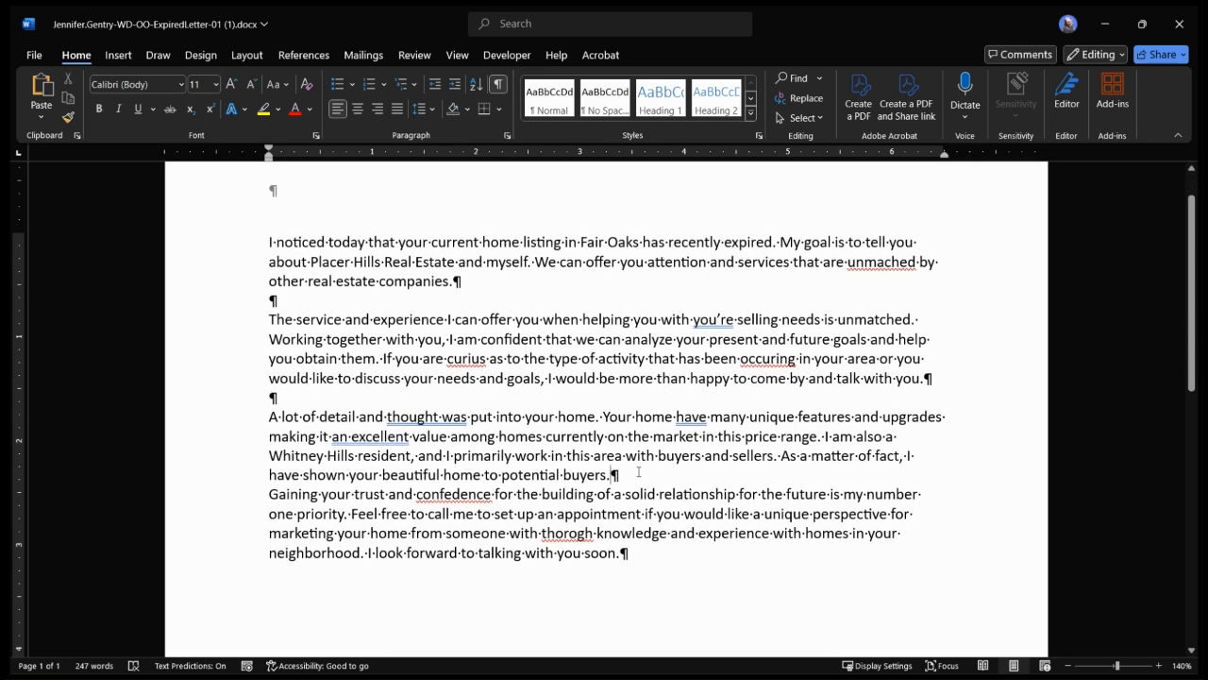
{"action": "key", "text": "Return"}
{"action": "scroll", "coordinate": [642, 394], "scroll_direction": "down", "scroll_amount": 3}
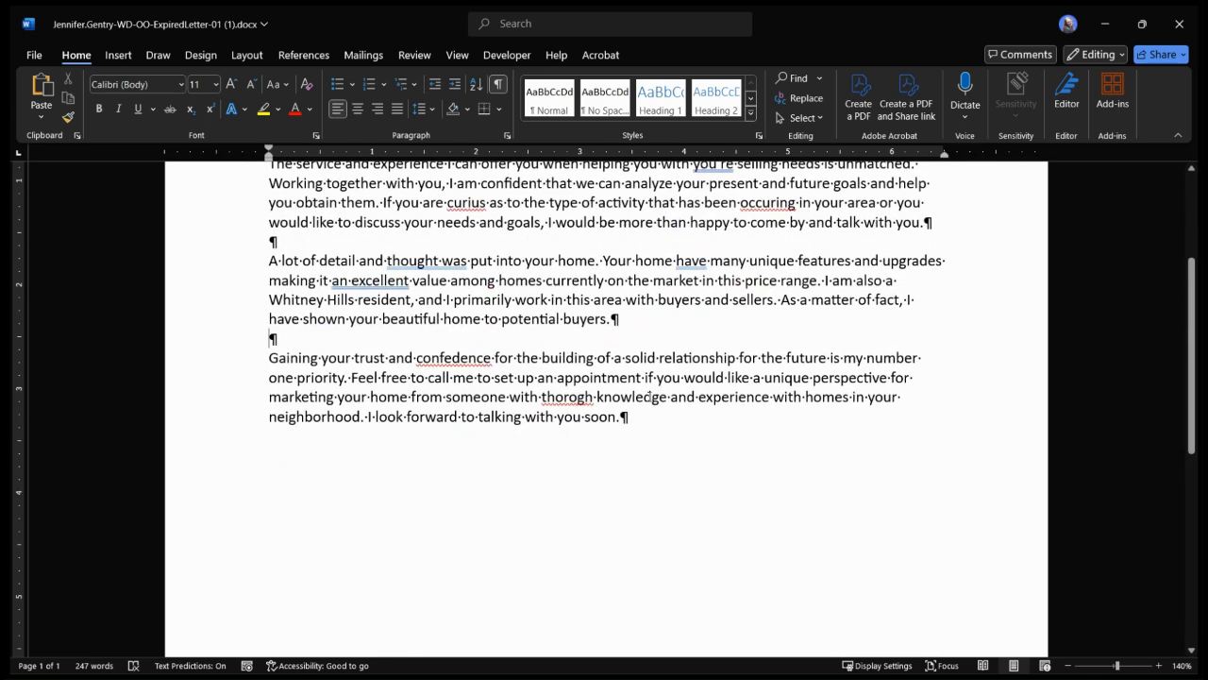
{"action": "key", "text": "Return"}
{"action": "scroll", "coordinate": [652, 416], "scroll_direction": "up", "scroll_amount": 3}
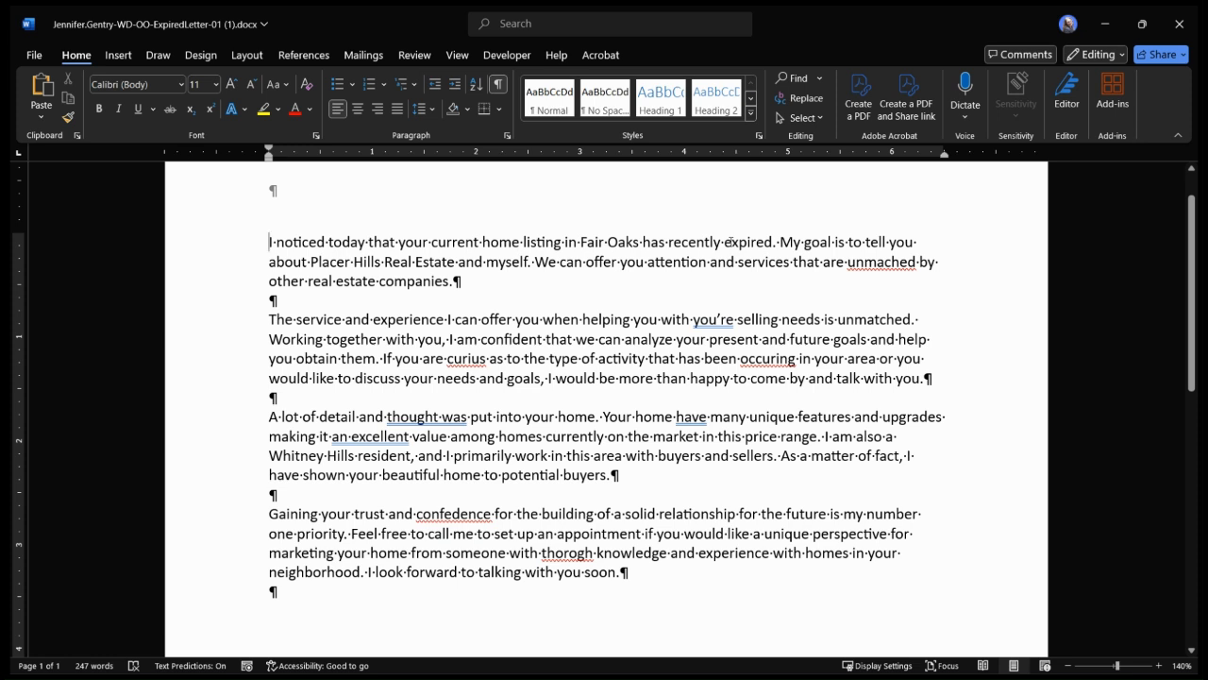
- Enter the date December 20, 2024 above the first body paragraph, followed by three blank lines
{"action": "type", "text": "Decem"}
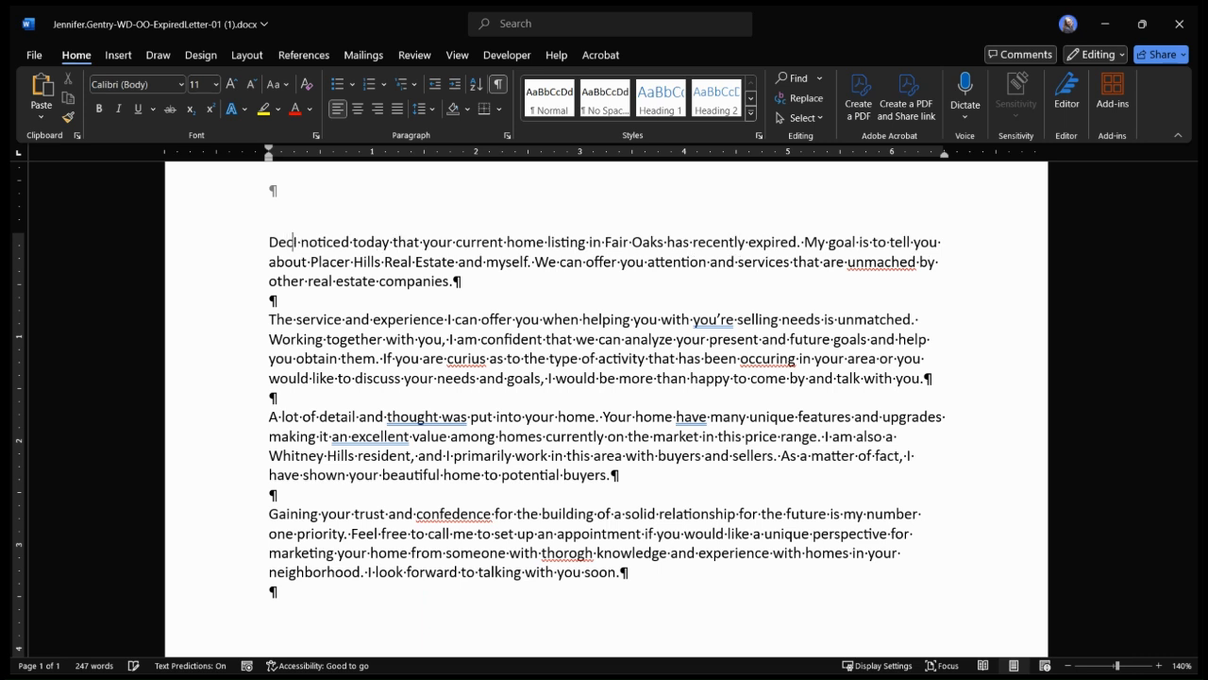
{"action": "type", "text": "ber 20, 20"}
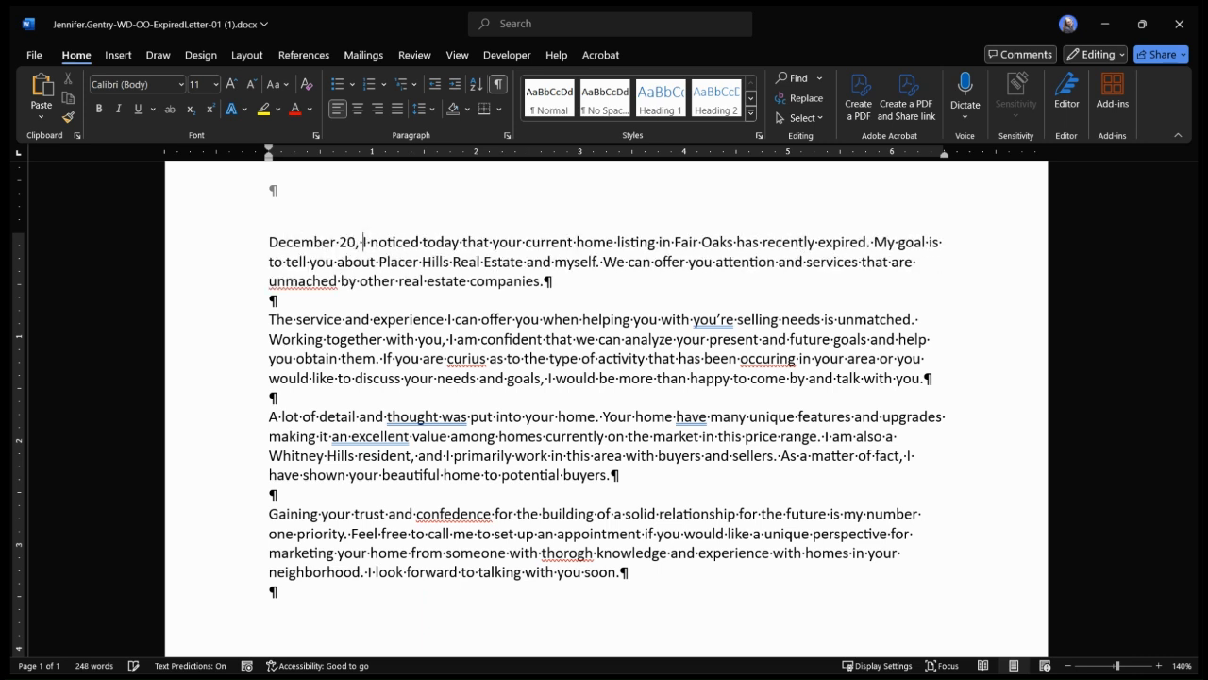
{"action": "type", "text": "24"}
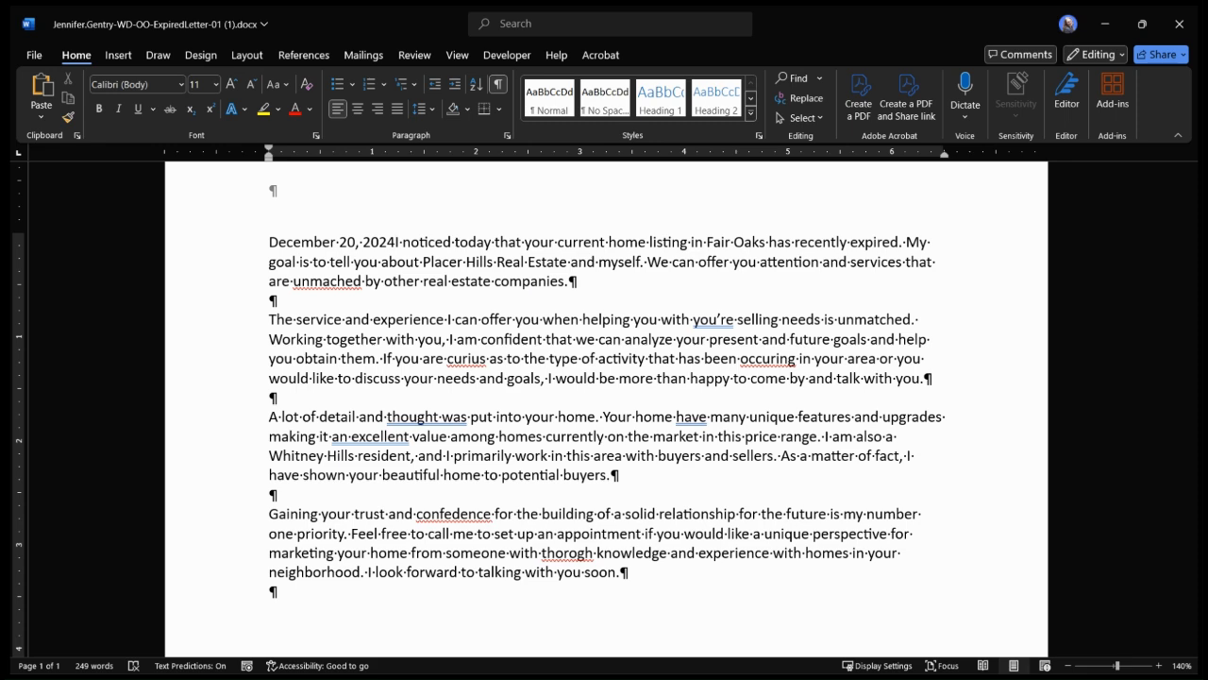
{"action": "key", "text": "Return"}
{"action": "key", "text": "Return"}
{"action": "key", "text": "Return"}
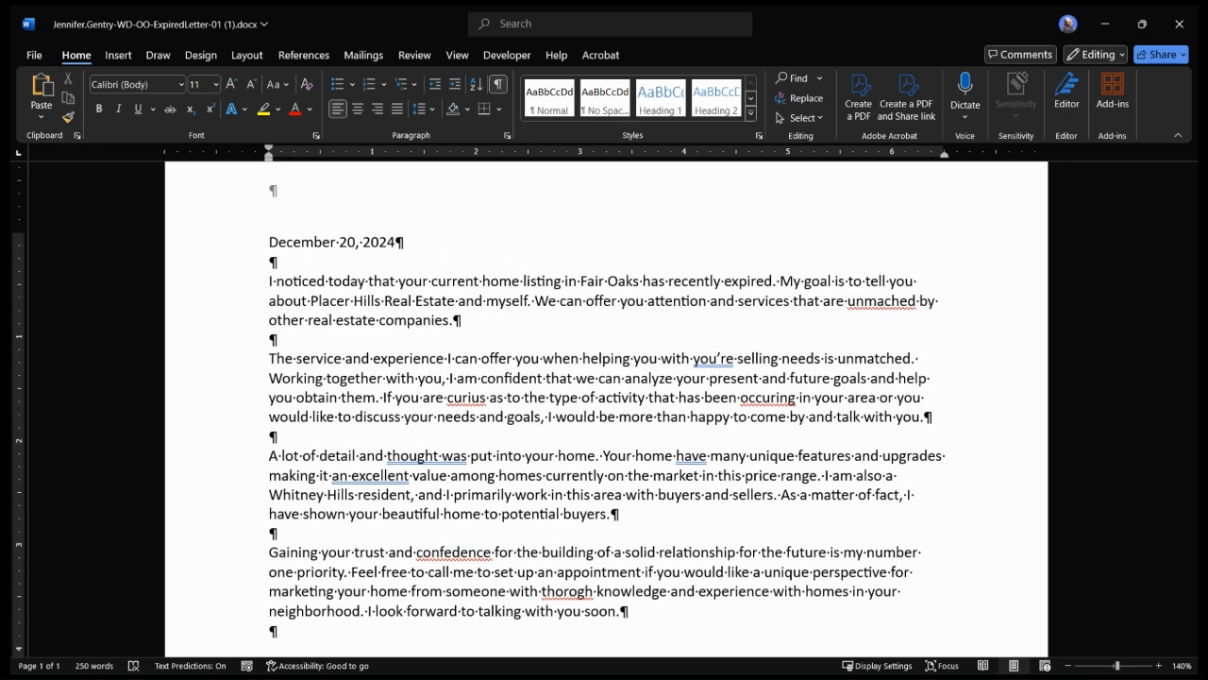
{"action": "key", "text": "Return"}
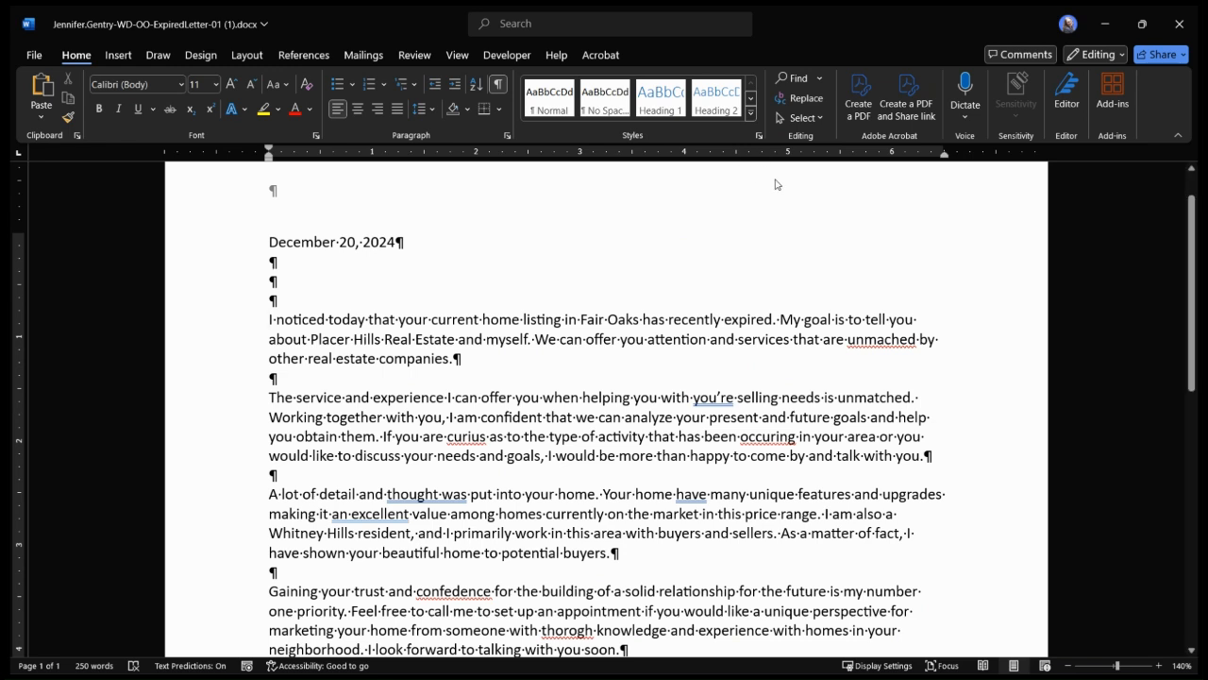
- Enter the recipient's titled full name, street address, and city, state and ZIP code on three lines below the date, followed by a blank line
{"action": "type", "text": "Mr. Rick Hermann"}
{"action": "key", "text": "Return"}
{"action": "type", "text": "903"}
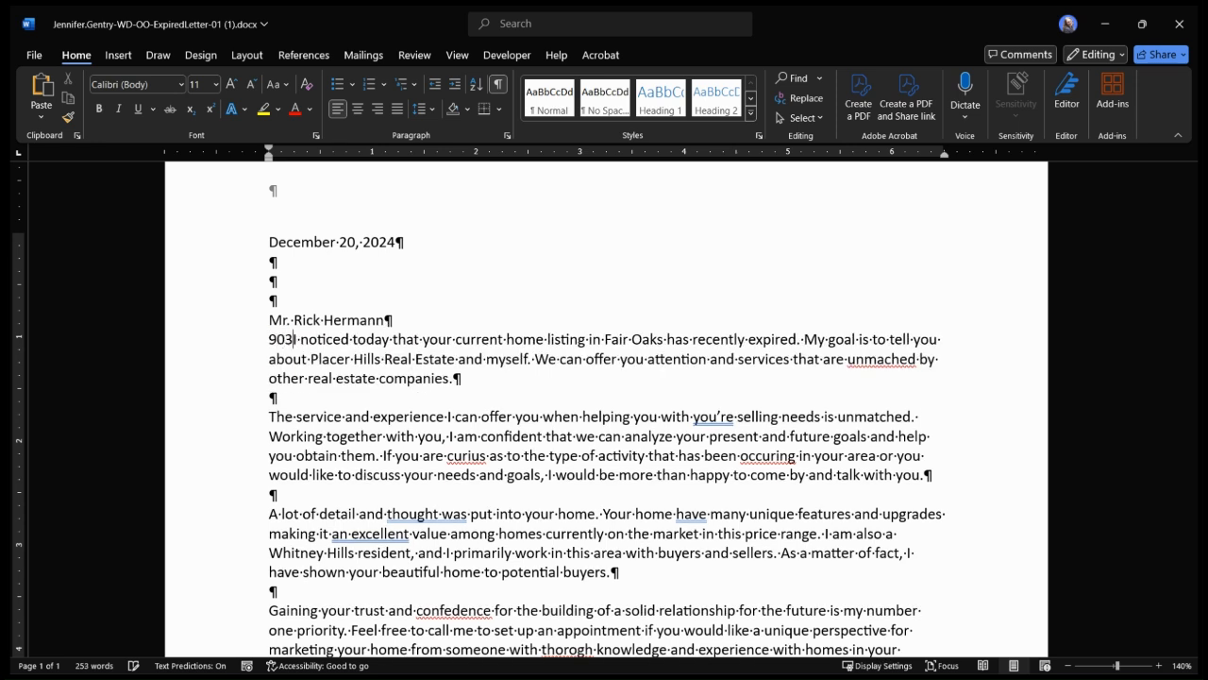
{"action": "type", "text": "5 Masi"}
{"action": "type", "text": " Drive"}
{"action": "key", "text": "Return"}
{"action": "type", "text": "Fair Oak"}
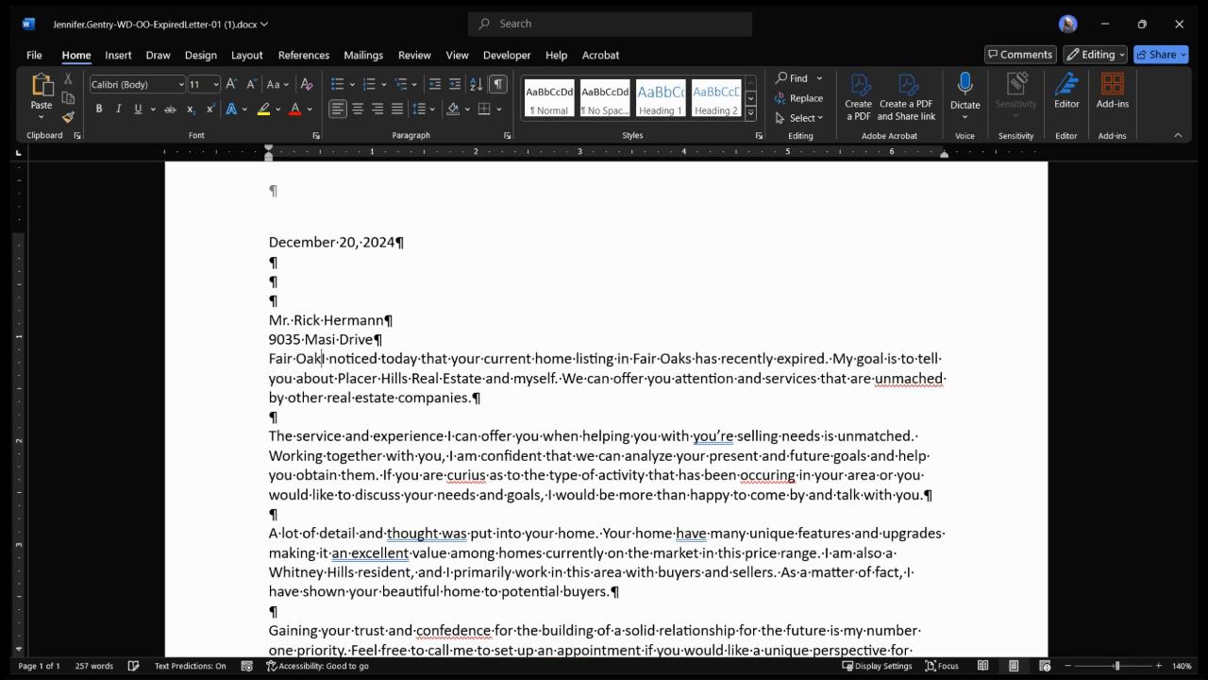
{"action": "type", "text": "s, CA "}
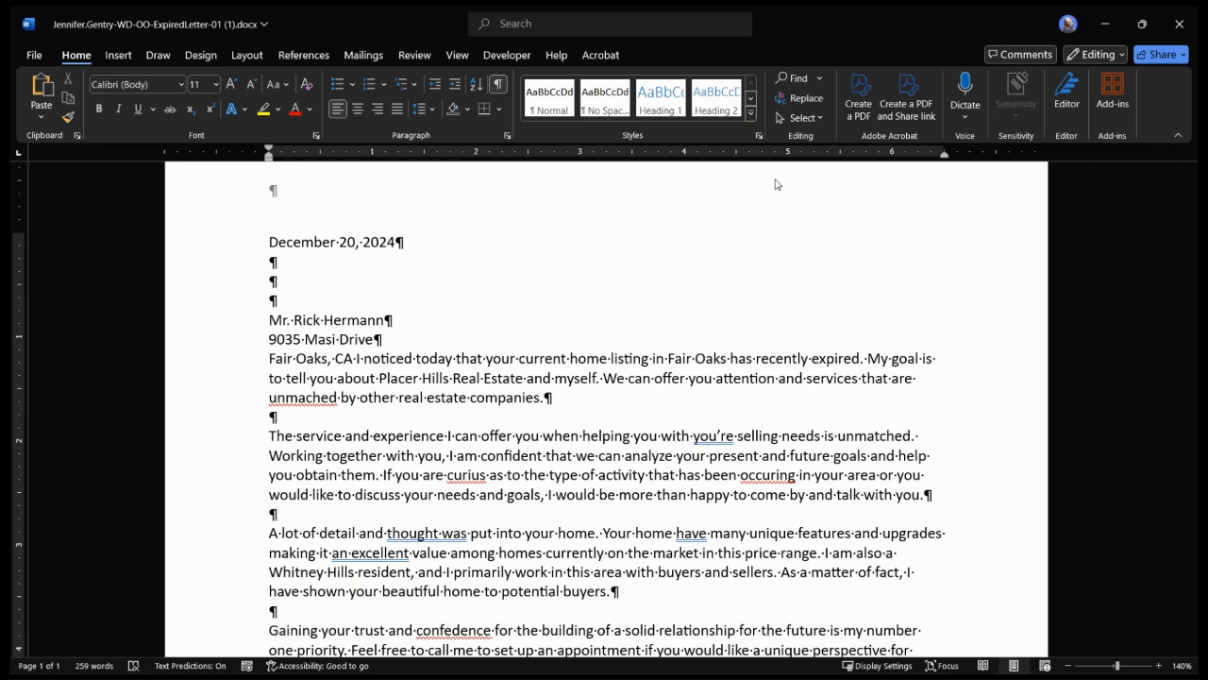
{"action": "type", "text": "955"}
{"action": "type", "text": "28"}
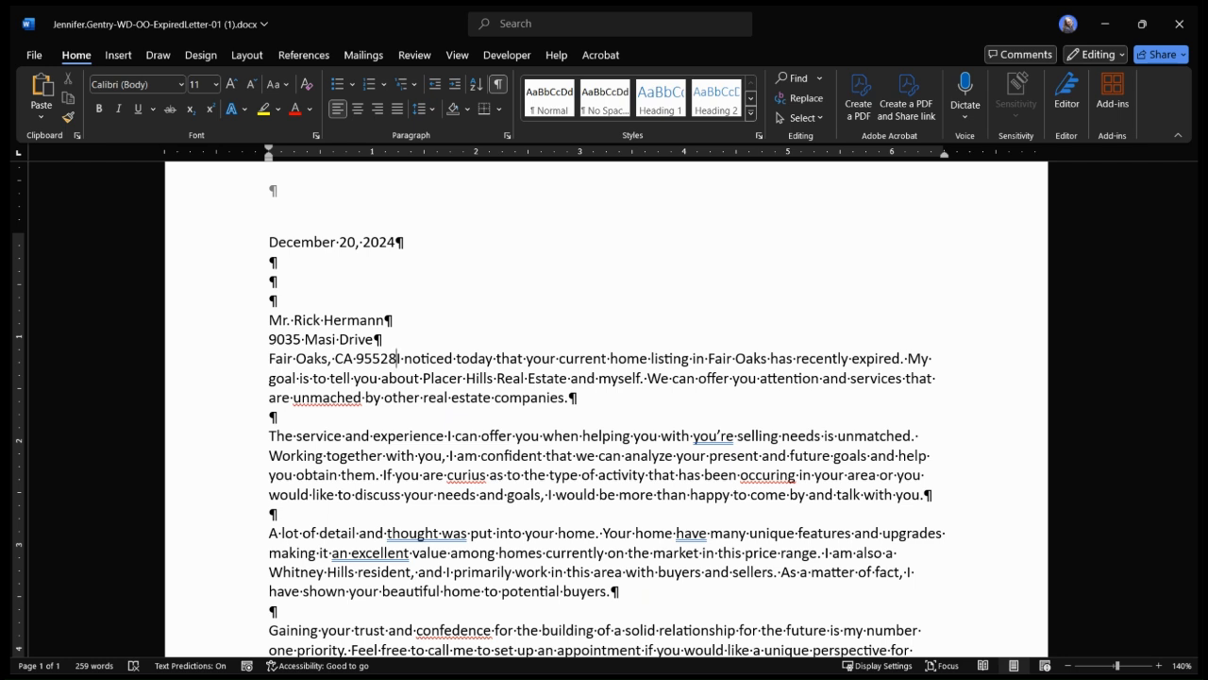
{"action": "key", "text": "Return"}
{"action": "key", "text": "Return"}
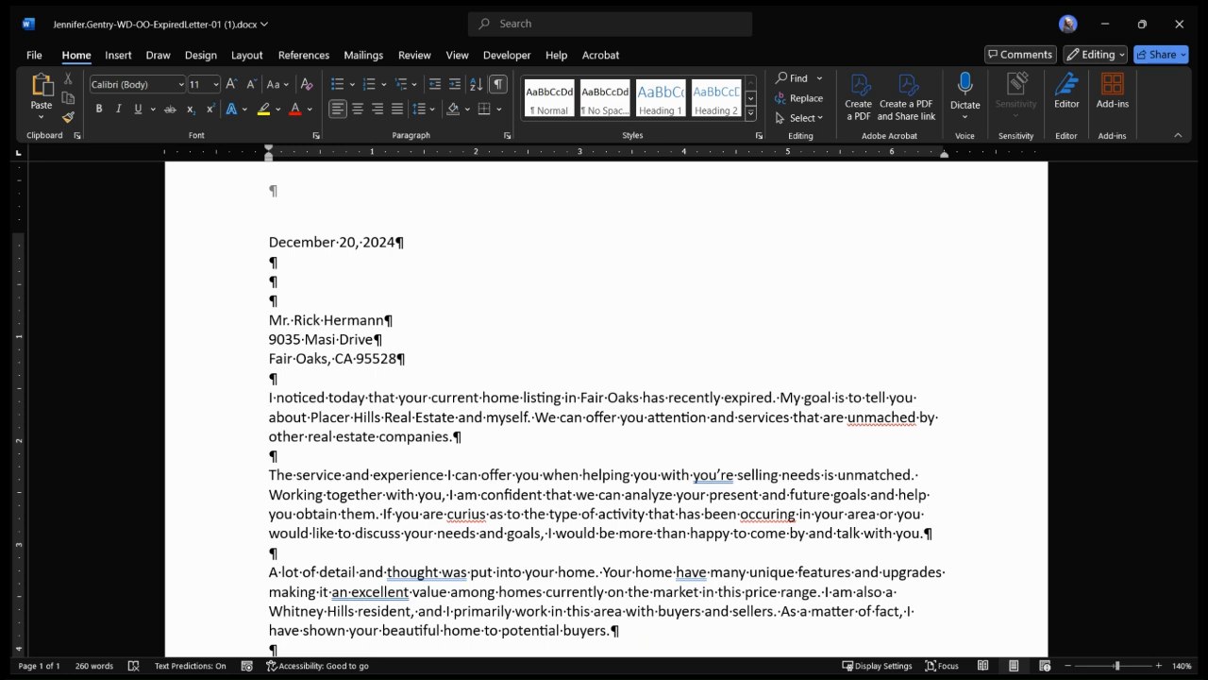
- Add a "Dear Mr." salutation with the recipient's surname and a colon above the first body paragraph, followed by a blank line
{"action": "type", "text": "Dear Mr."}
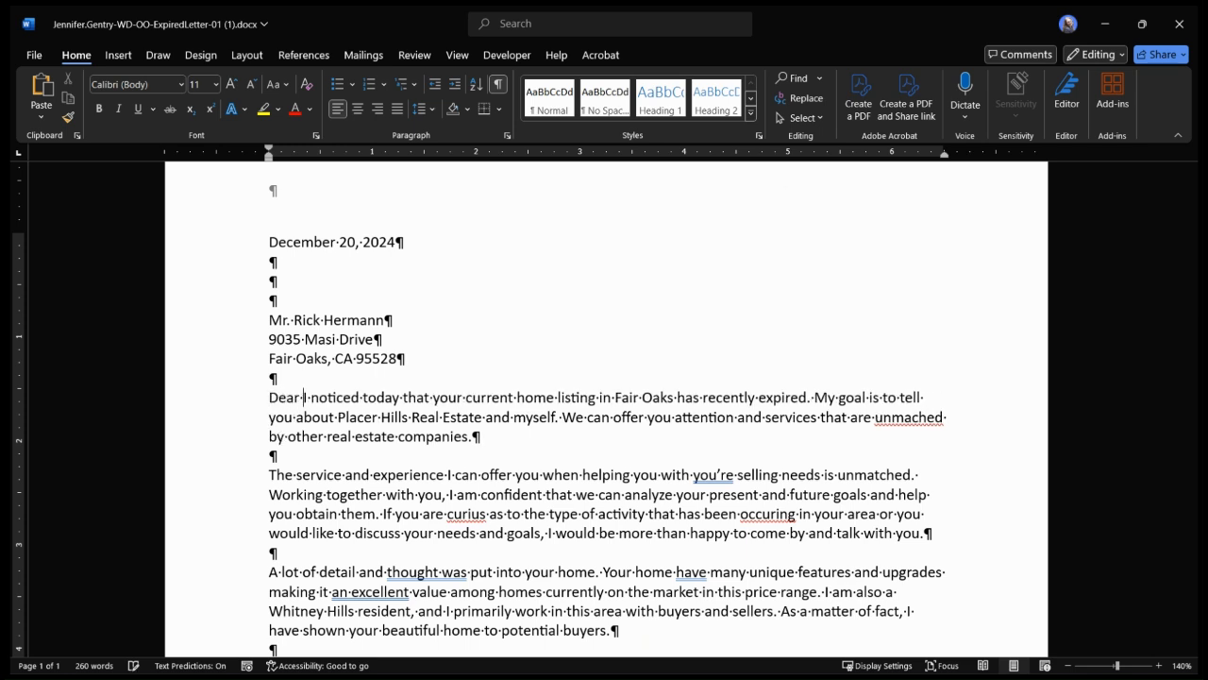
{"action": "type", "text": " Hermann:"}
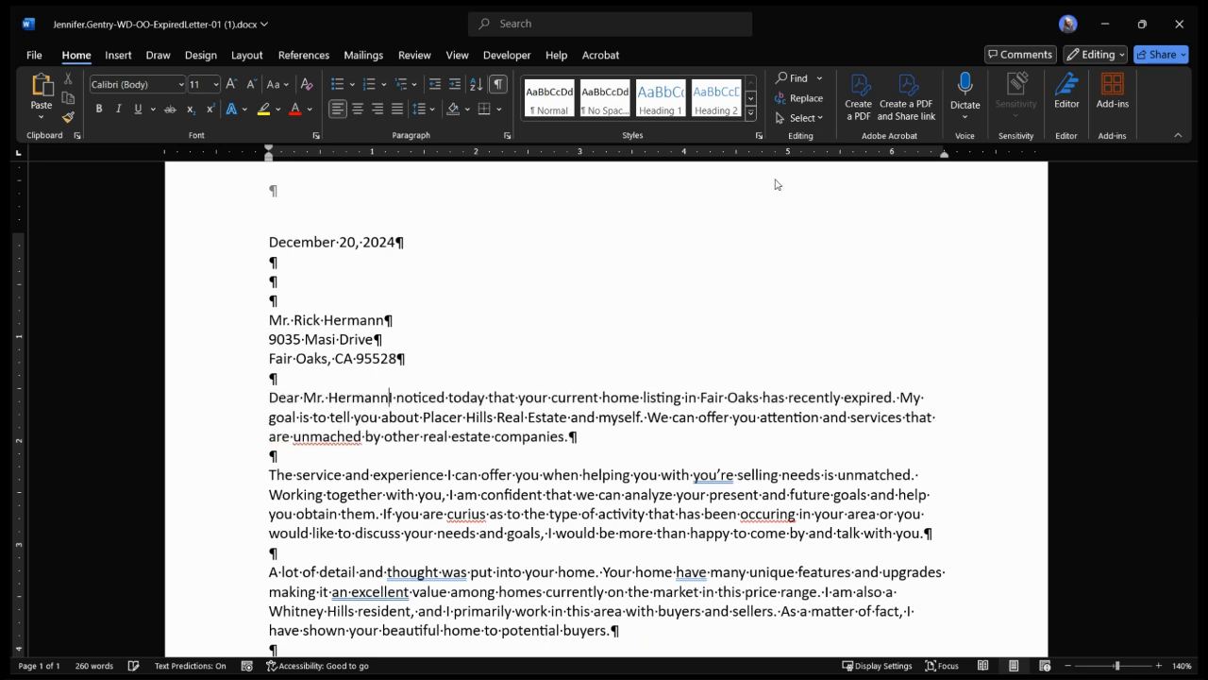
{"action": "key", "text": "BackSpace"}
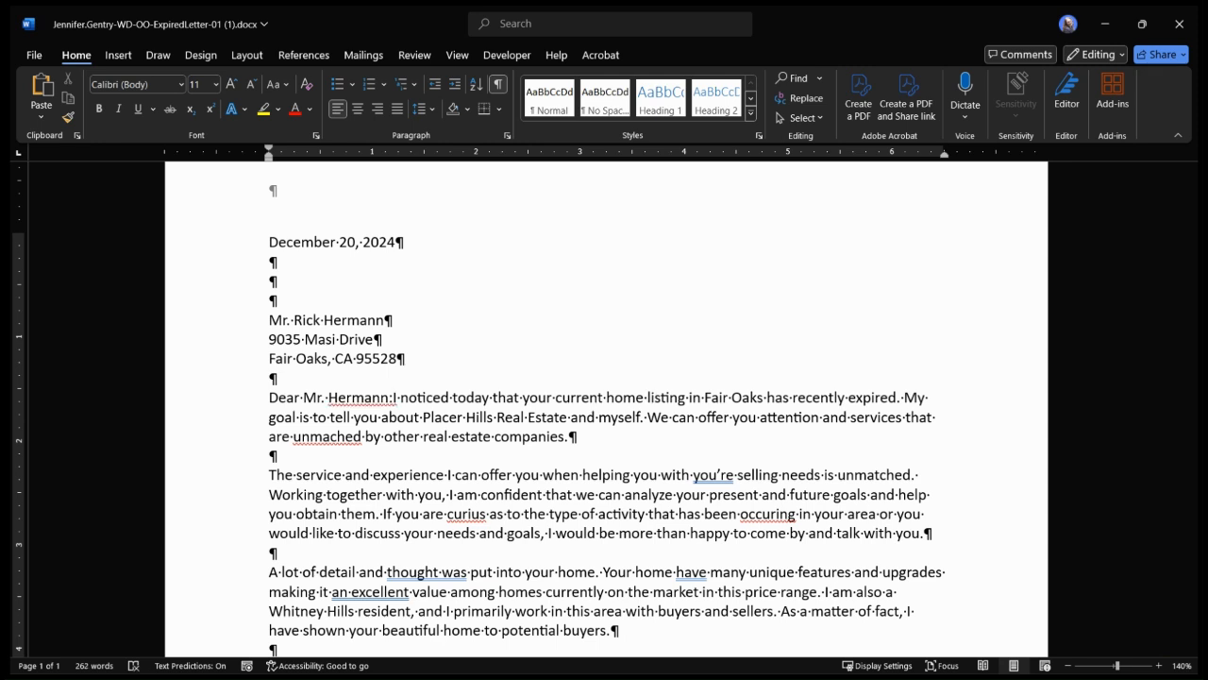
{"action": "key", "text": "Return"}
{"action": "key", "text": "Return"}
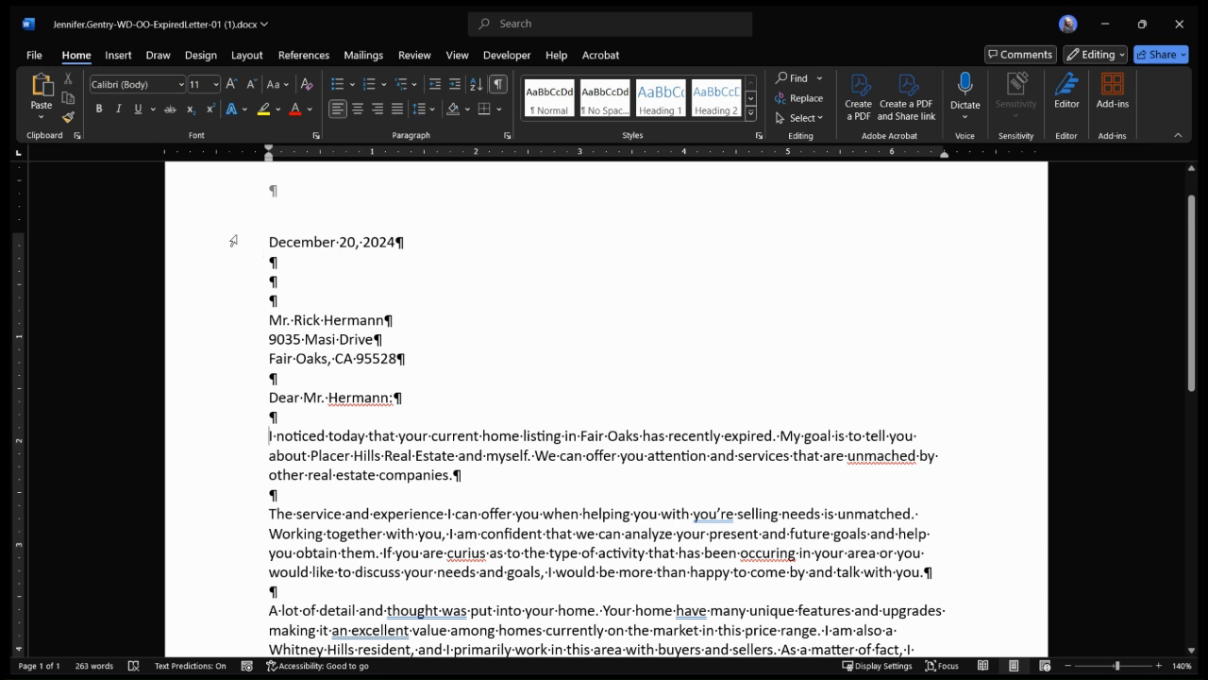
- Increase the paragraph spacing before the date line by about 1 inch
{"action": "left_click", "coordinate": [210, 243]}
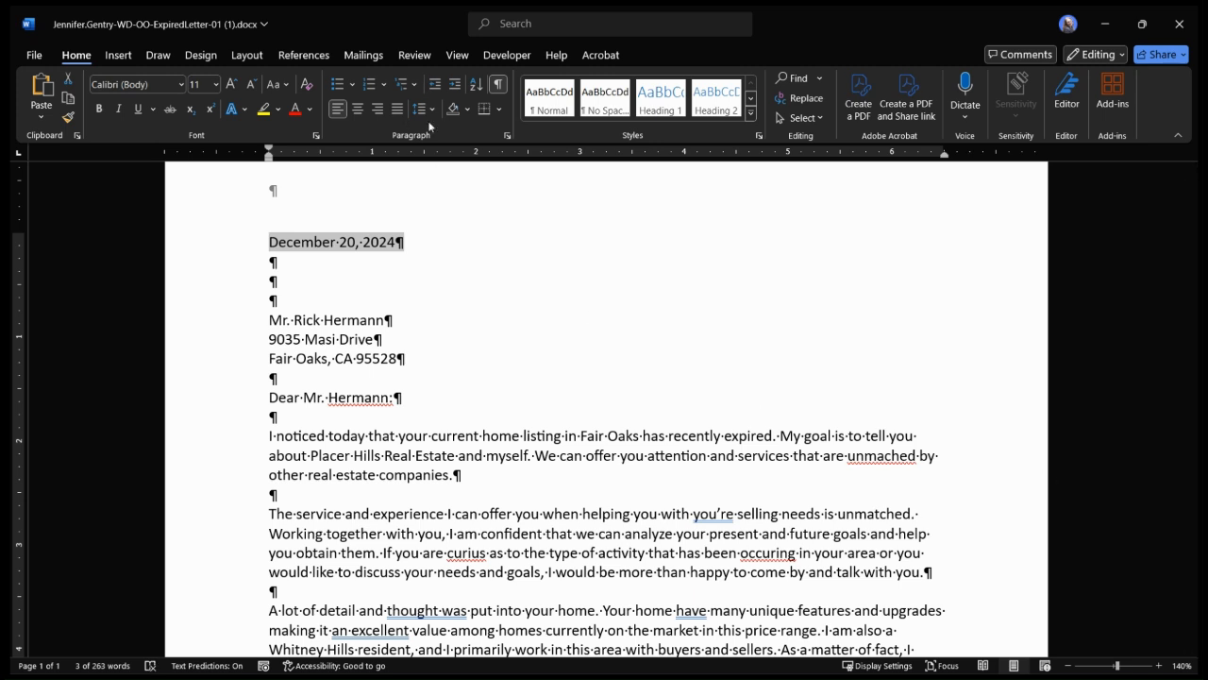
{"action": "left_click", "coordinate": [508, 137]}
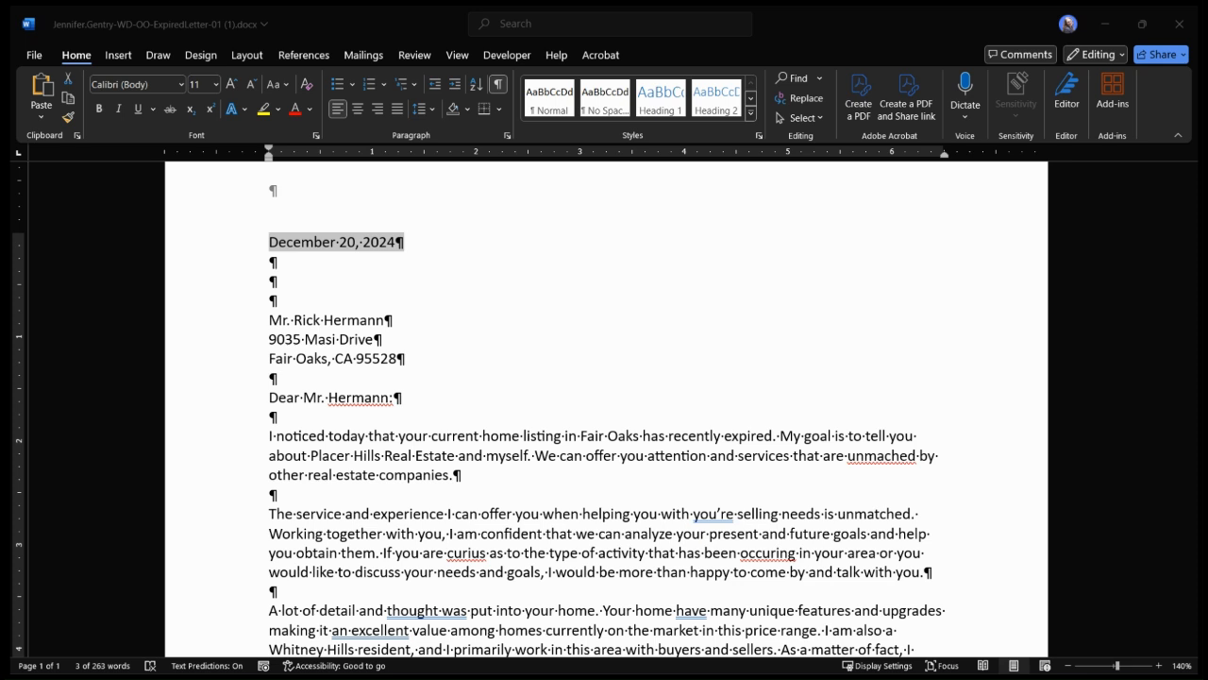
{"action": "key", "text": "Return"}
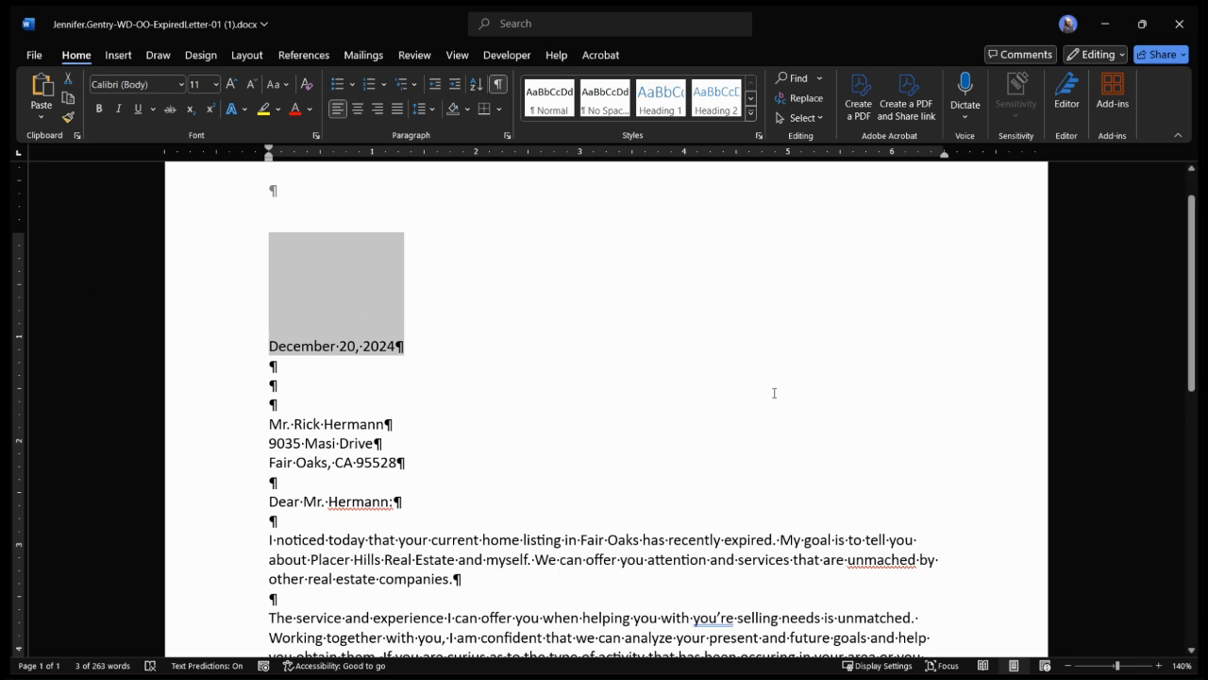
- Add the closing "Best regards," one blank line below the last body paragraph, followed by three blank lines
{"action": "scroll", "coordinate": [769, 389], "scroll_direction": "down", "scroll_amount": 6}
{"action": "scroll", "coordinate": [757, 382], "scroll_direction": "down", "scroll_amount": 3}
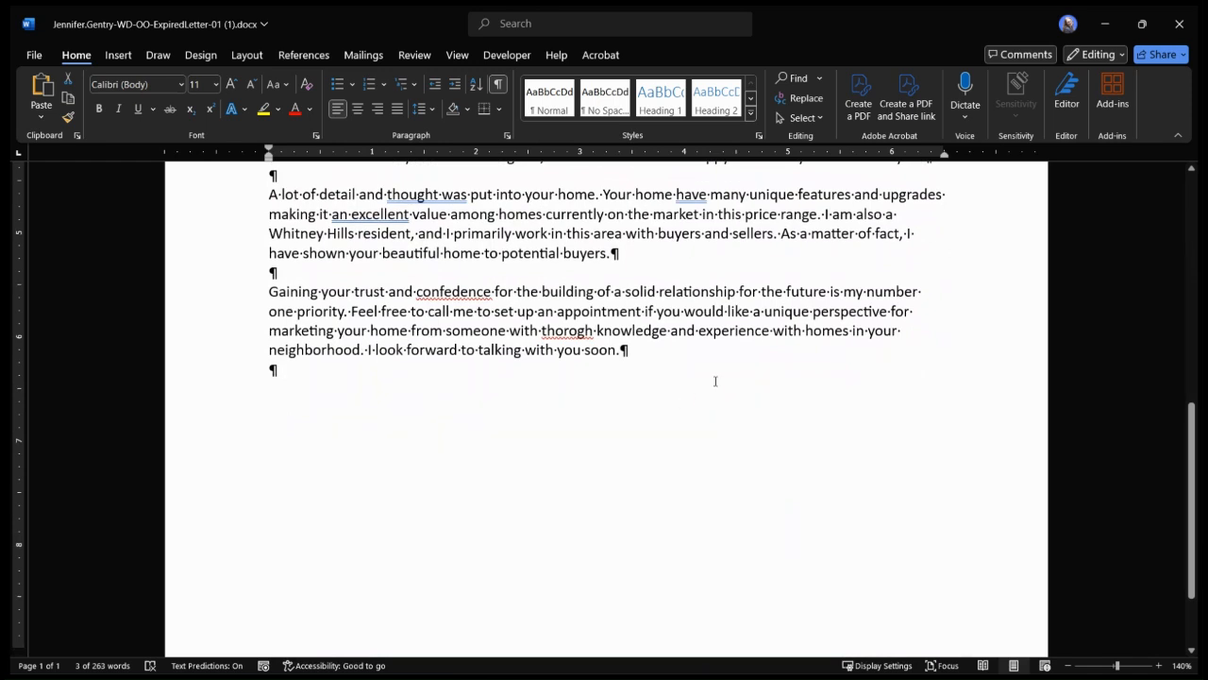
{"action": "left_click", "coordinate": [270, 370]}
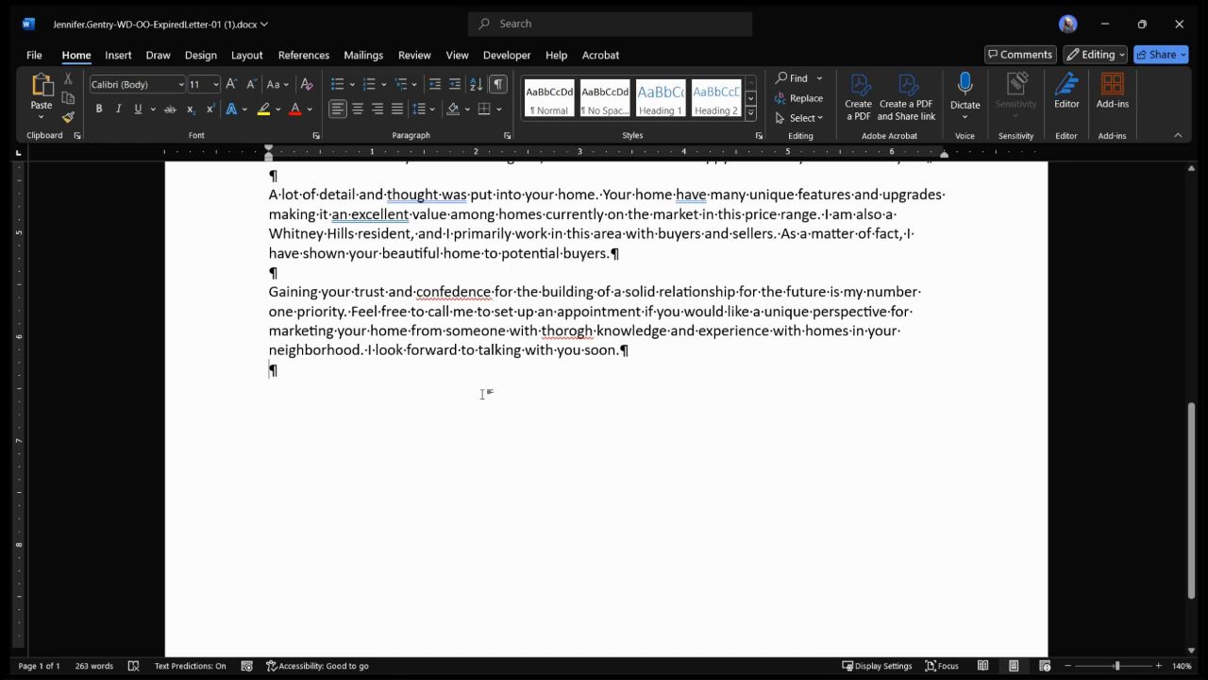
{"action": "key", "text": "Return"}
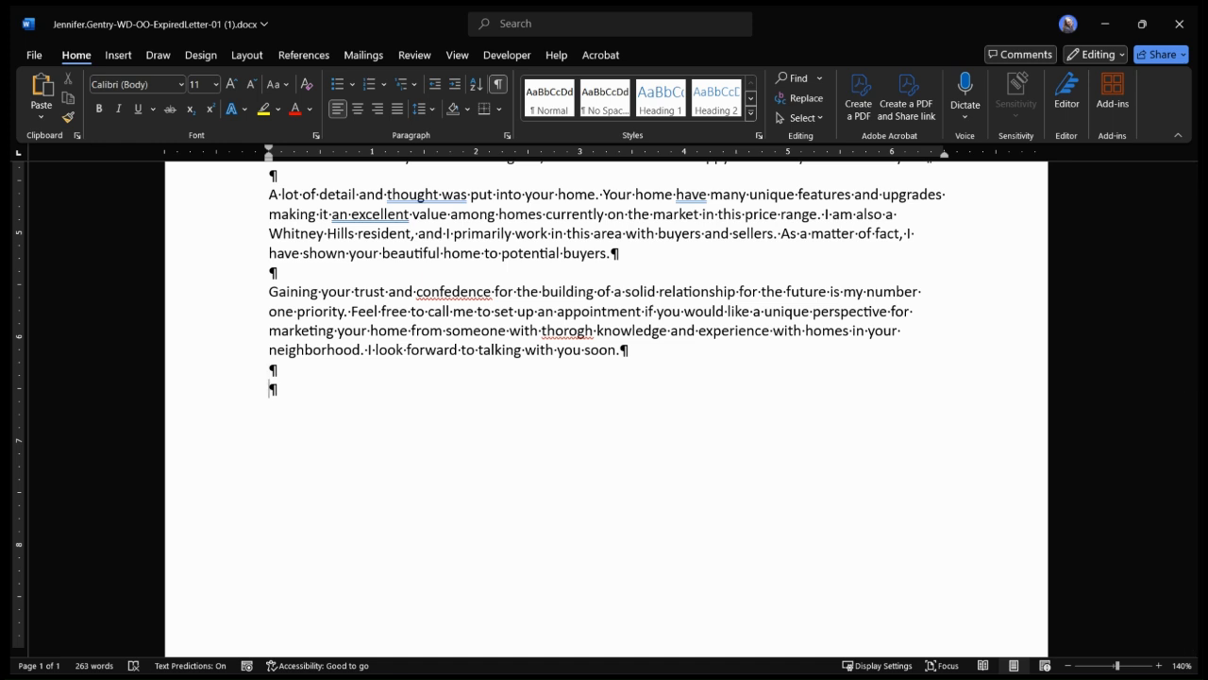
{"action": "type", "text": "Best regards,"}
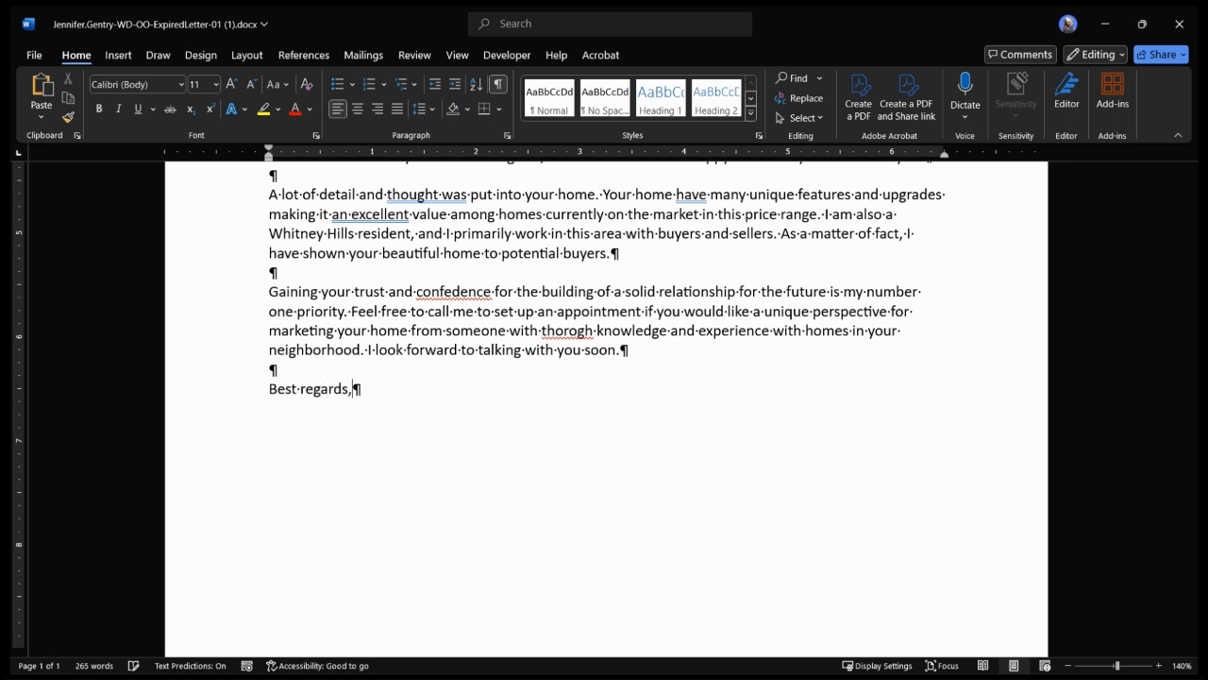
{"action": "key", "text": "Return"}
{"action": "key", "text": "Return"}
{"action": "key", "text": "Return"}
{"action": "key", "text": "Return"}
- Enter the sender's full name, Realtor Consultant, and Placer Hills Real Estate on three lines below the closing
{"action": "type", "text": "Emma Cavalli"}
{"action": "key", "text": "Return"}
{"action": "type", "text": "Realtor Consultant"}
{"action": "key", "text": "Return"}
{"action": "type", "text": "Placer Hills Real Estate"}
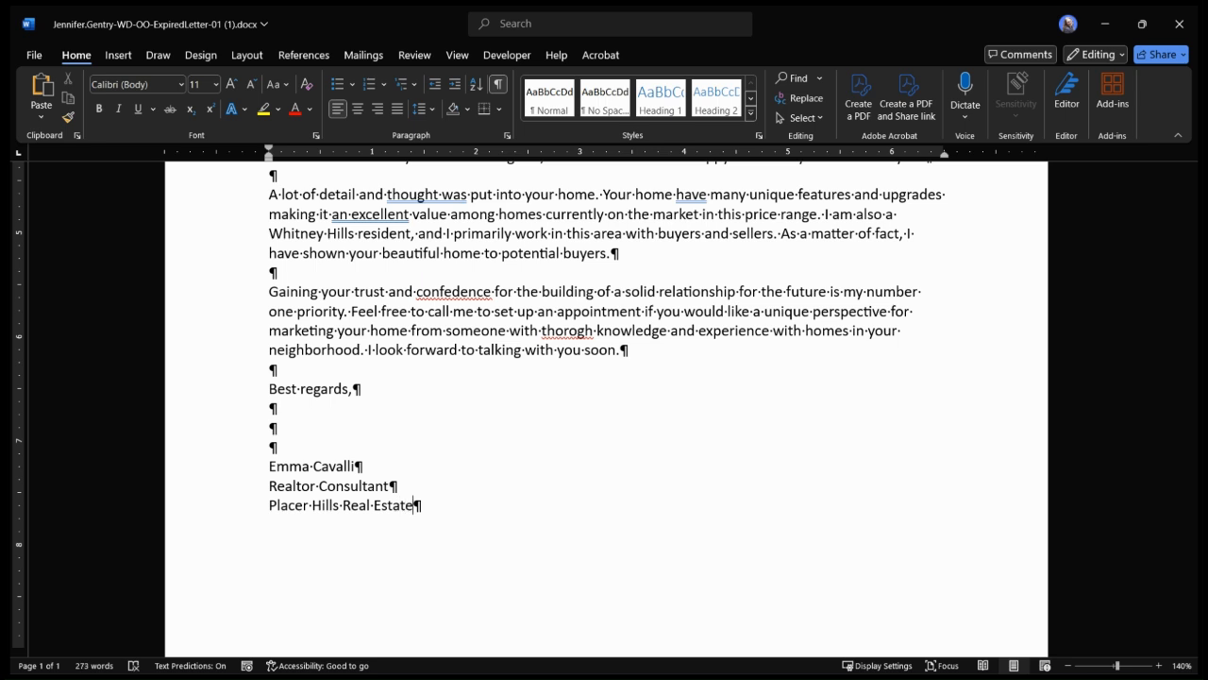
- Add a blank line and the typist's lowercase reference initials below the company name in the signature block
{"action": "key", "text": "Return"}
{"action": "key", "text": "Return"}
{"action": "type", "text": "jg"}
- Move the body paragraph beginning "A lot of detail and thought" to directly below the first body paragraph
{"action": "scroll", "coordinate": [708, 465], "scroll_direction": "up", "scroll_amount": 2}
{"action": "scroll", "coordinate": [707, 465], "scroll_direction": "up", "scroll_amount": 3}
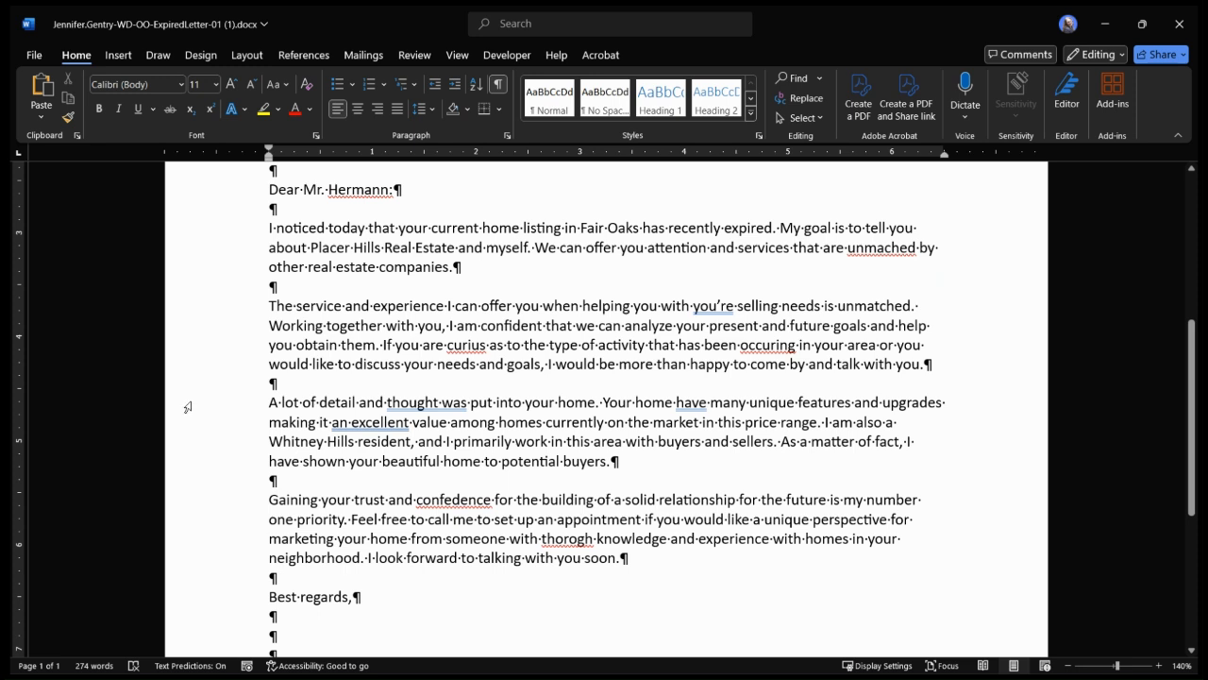
{"action": "left_click_drag", "start_coordinate": [192, 407], "coordinate": [212, 464]}
{"action": "key", "text": "ctrl+c"}
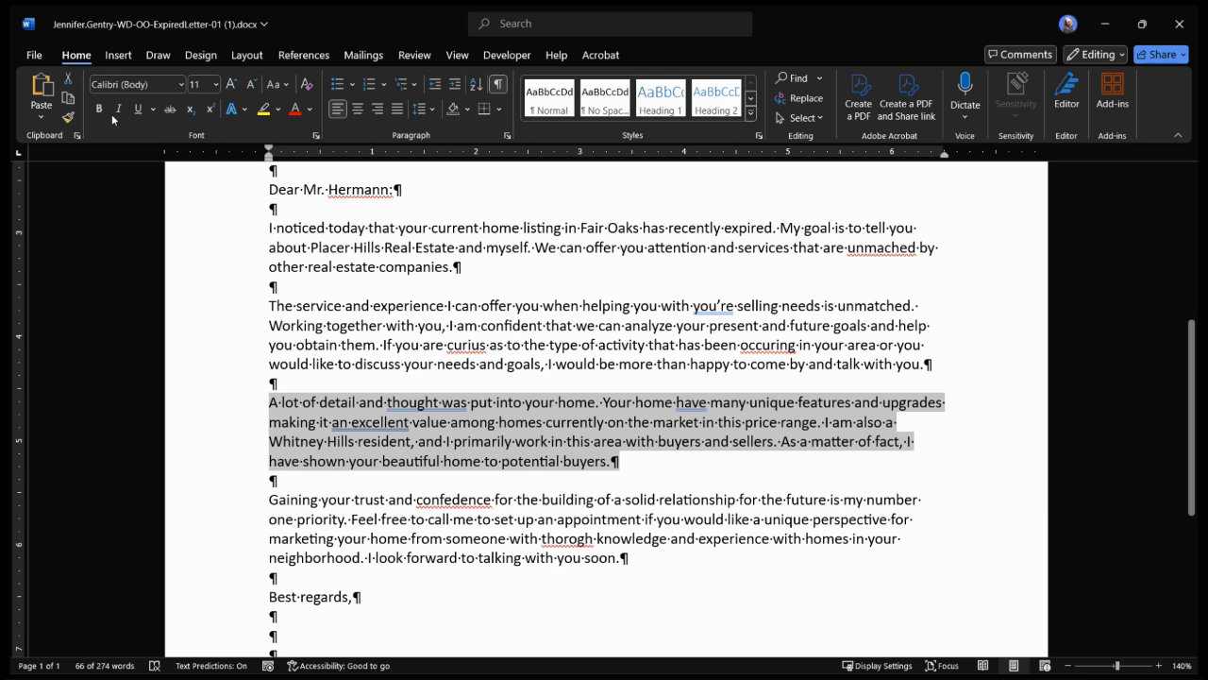
{"action": "left_click", "coordinate": [70, 83]}
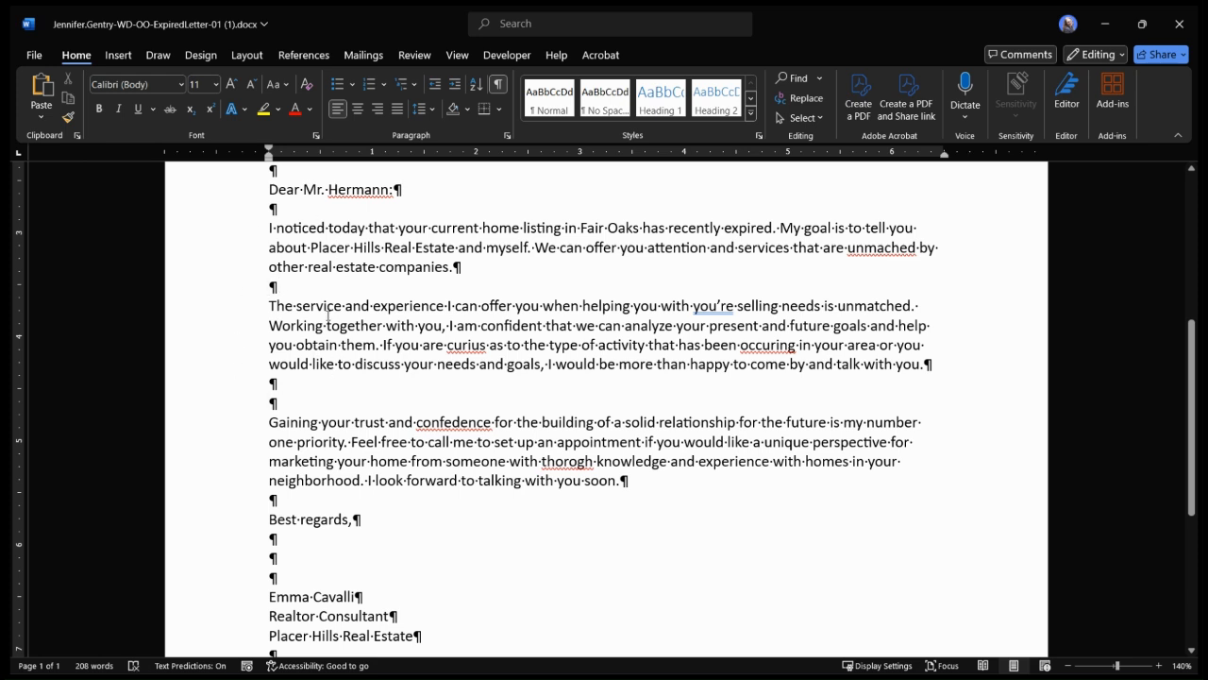
{"action": "left_click", "coordinate": [45, 88]}
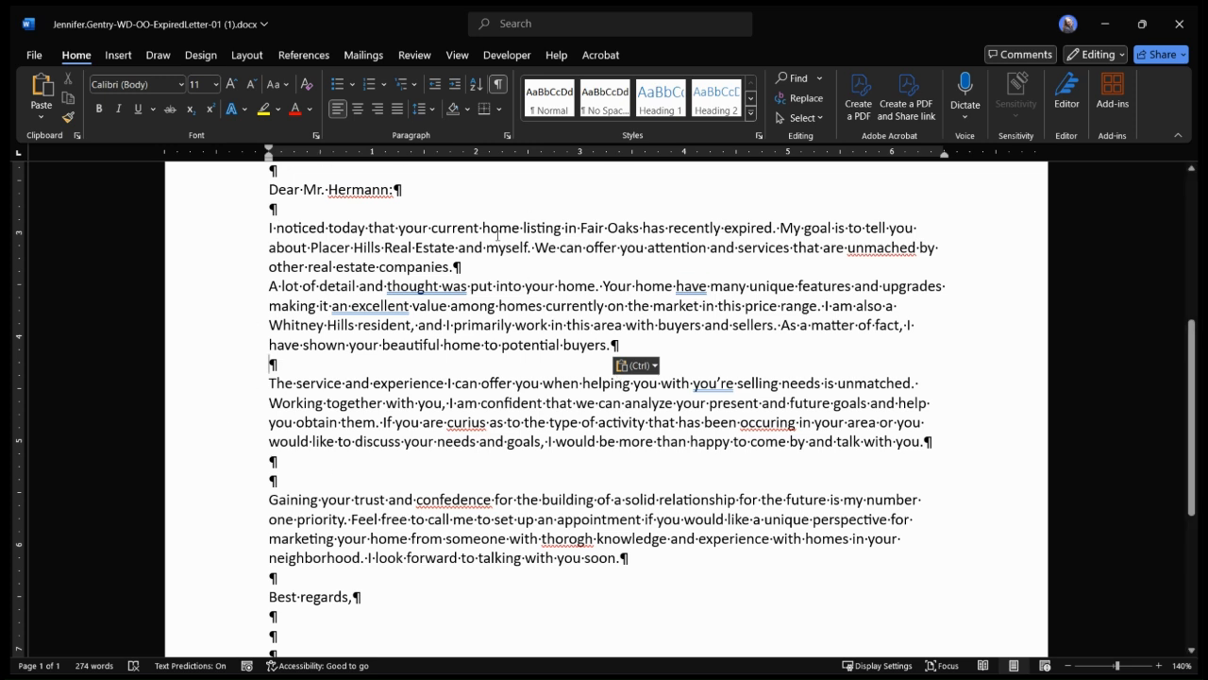
- Insert a blank line after the first body paragraph and delete the extra blank line above the last body paragraph
{"action": "left_click", "coordinate": [487, 270]}
{"action": "key", "text": "Return"}
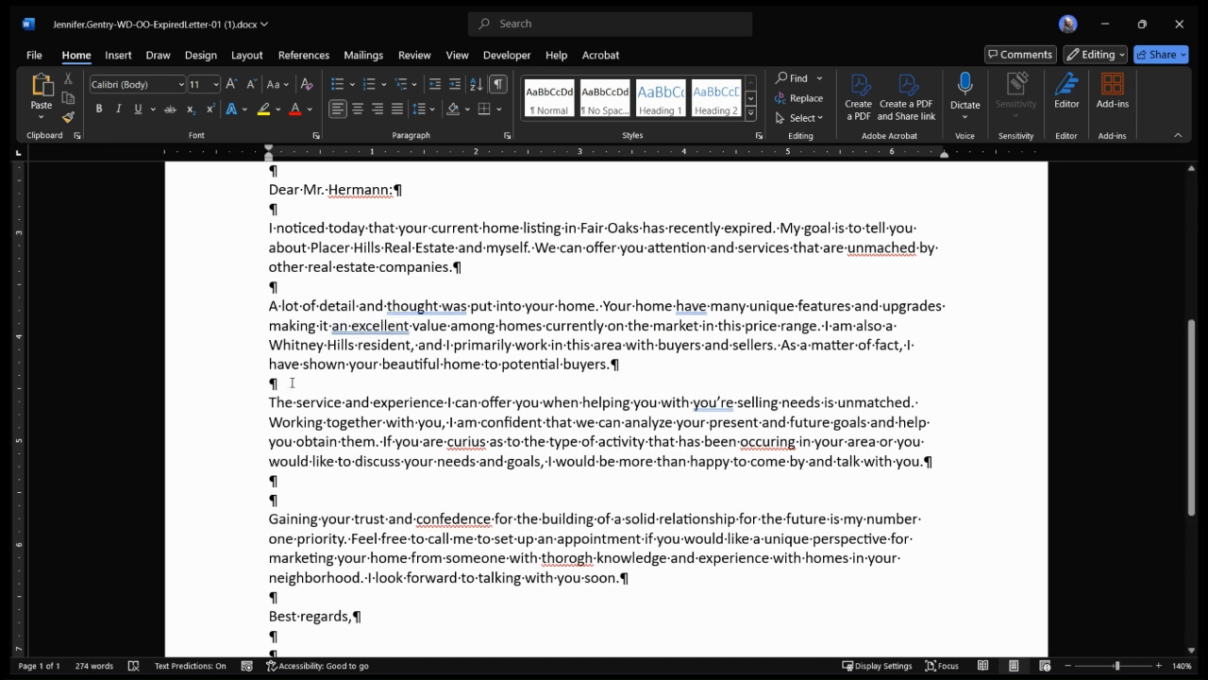
{"action": "left_click", "coordinate": [285, 478]}
{"action": "key", "text": "Delete"}
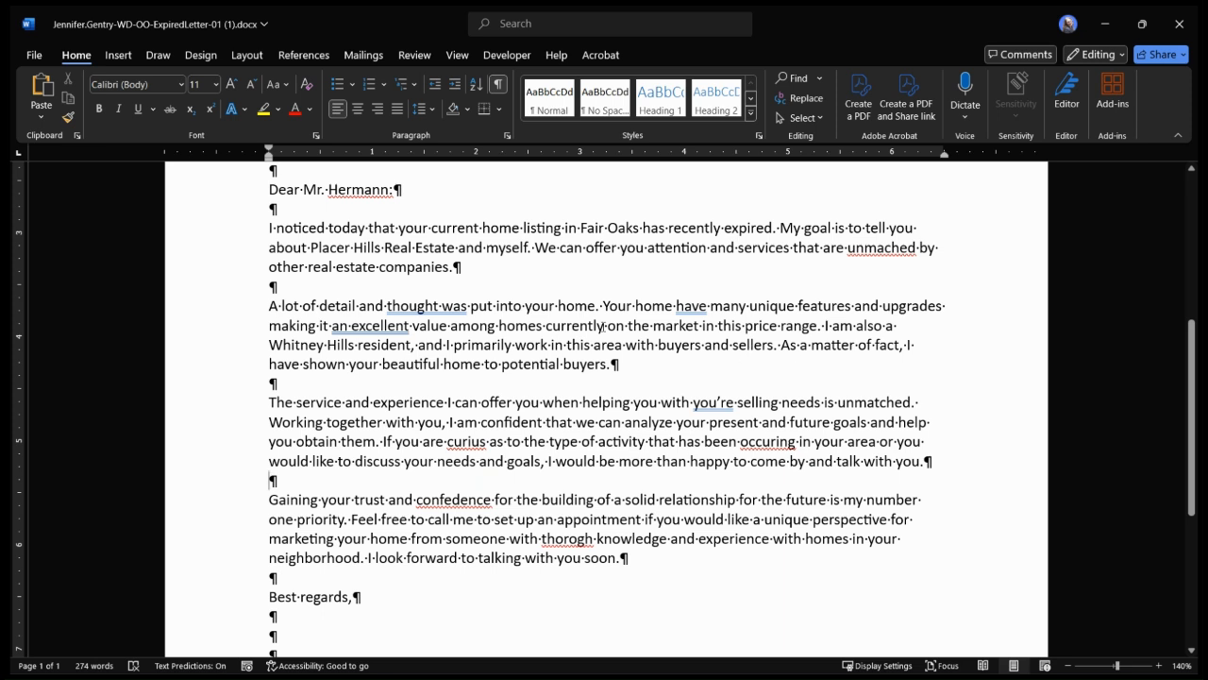
- Move the last two sentences of the second body paragraph, starting at "I am also a Whitney Hills resident", to the paragraph's beginning
{"action": "left_click", "coordinate": [274, 306]}
{"action": "left_click_drag", "start_coordinate": [612, 364], "coordinate": [782, 346]}
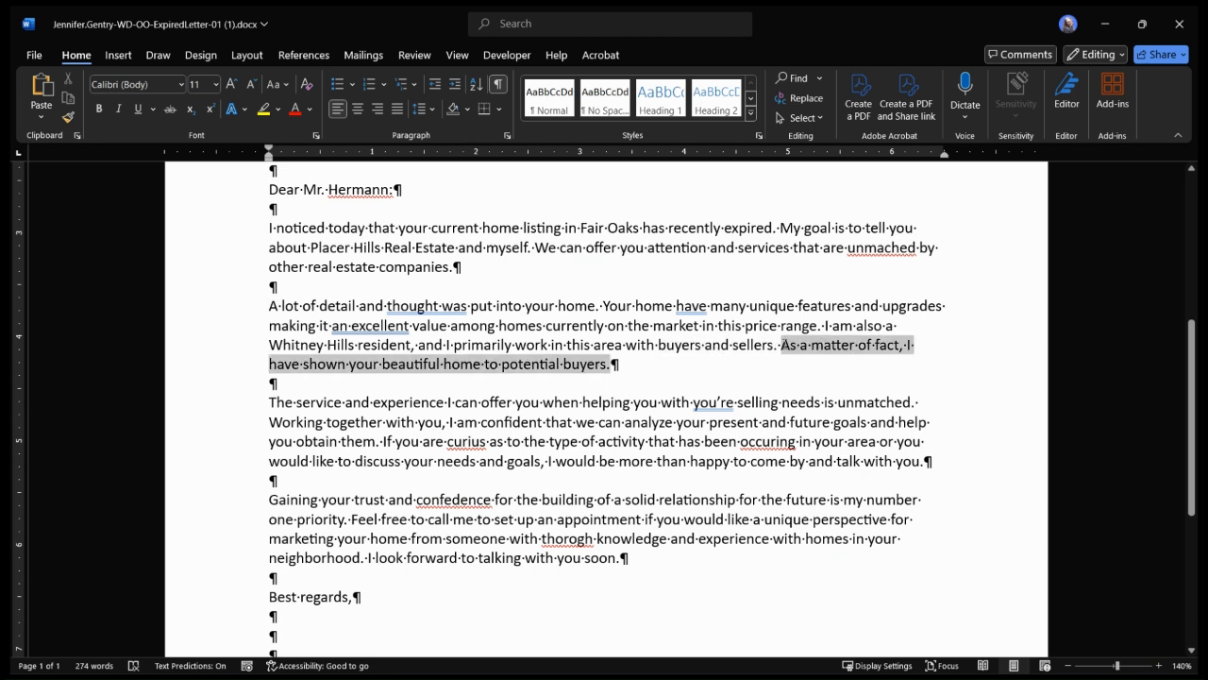
{"action": "left_click_drag", "start_coordinate": [836, 326], "coordinate": [823, 325]}
{"action": "key", "text": "ctrl+c"}
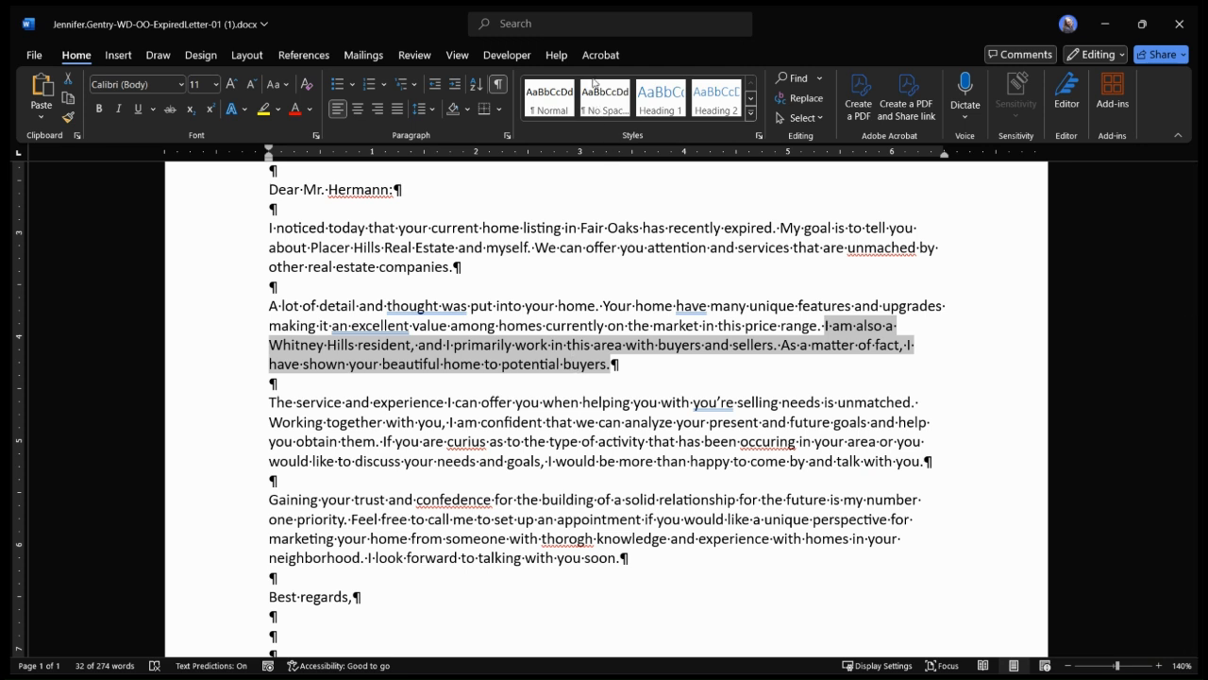
{"action": "key", "text": "Delete"}
{"action": "left_click", "coordinate": [266, 308]}
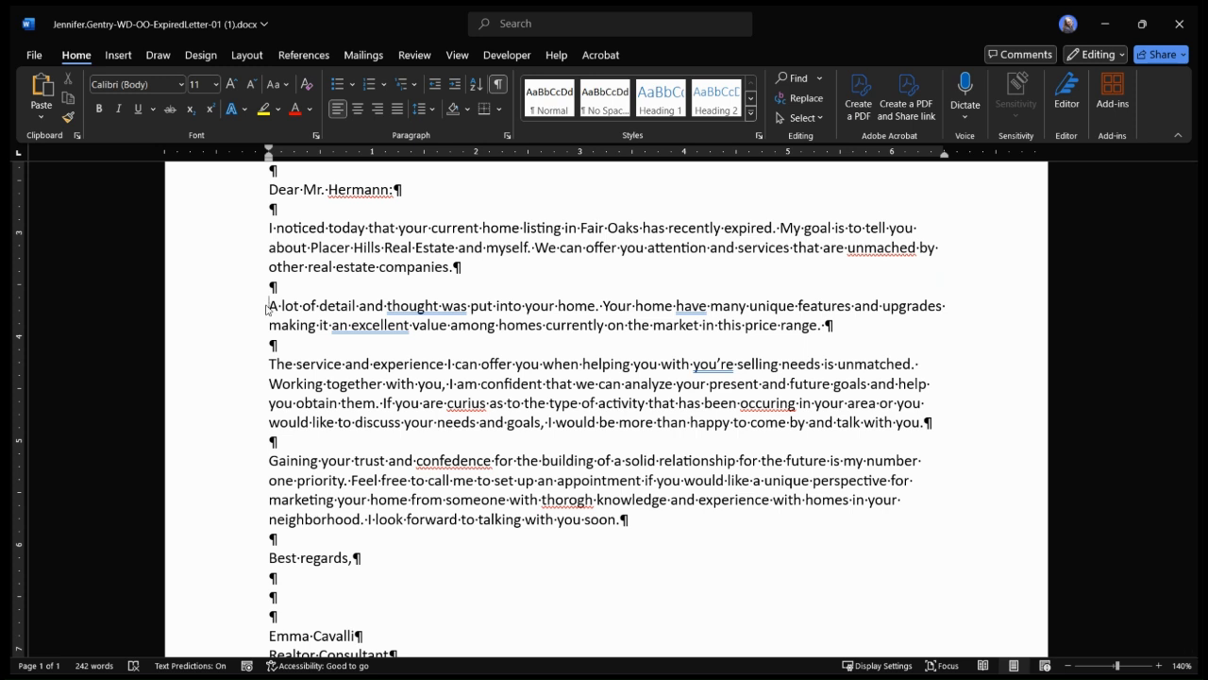
{"action": "key", "text": "ctrl+v"}
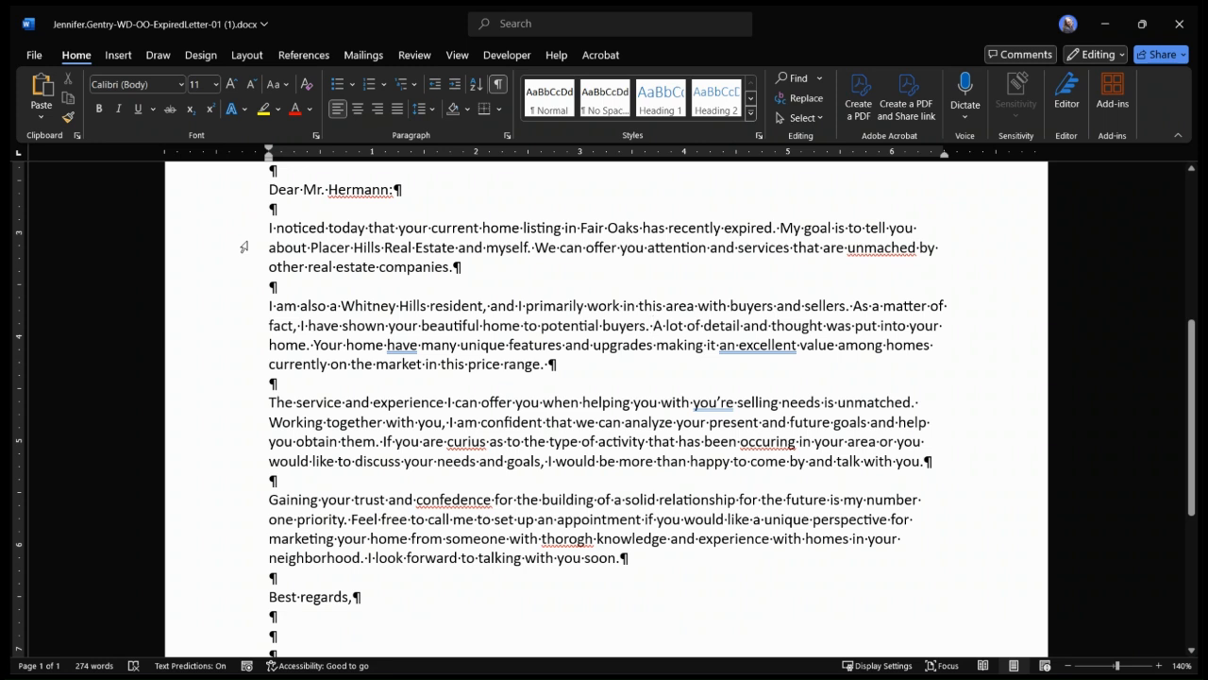
- Bold "Placer Hills Real Estate" in the first body paragraph and italicize the first sentence of the third body paragraph
{"action": "left_click_drag", "start_coordinate": [311, 247], "coordinate": [457, 247]}
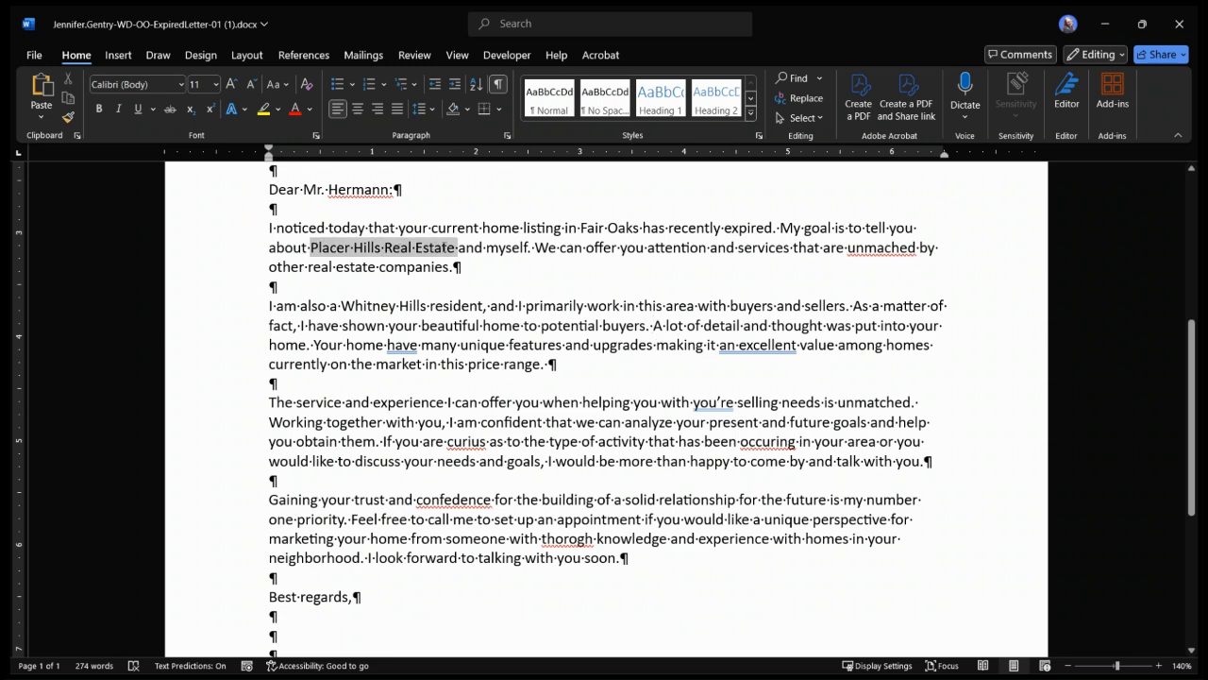
{"action": "key", "text": "shift+Left"}
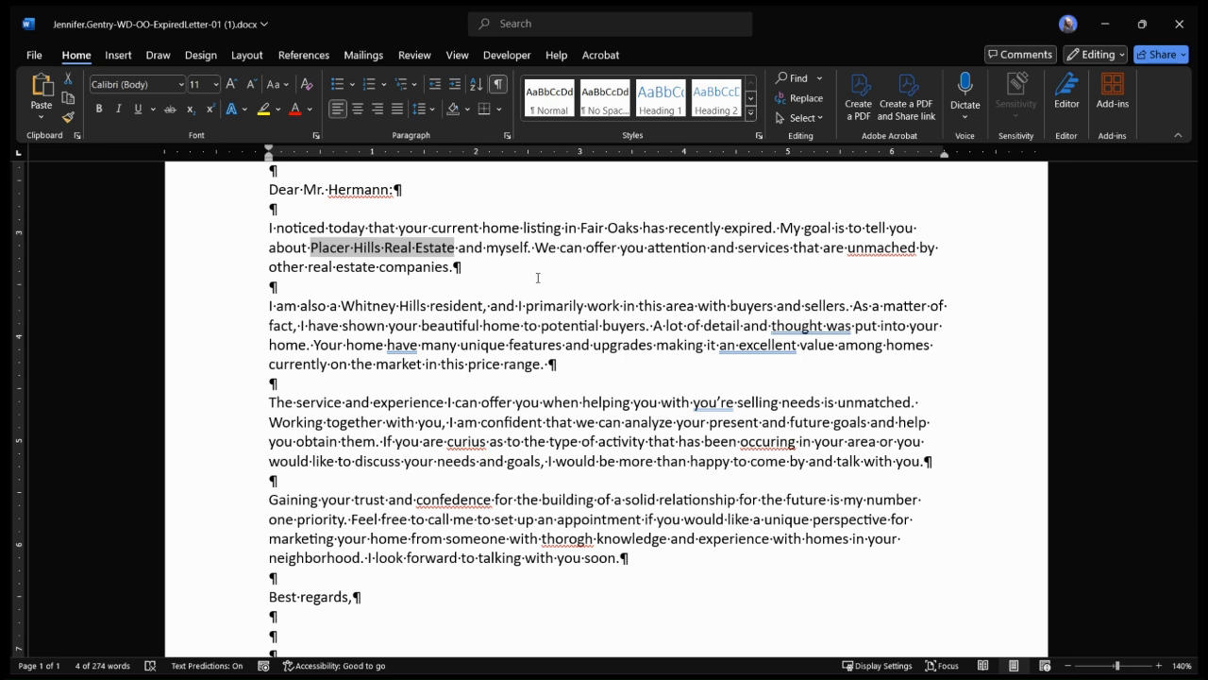
{"action": "left_click", "coordinate": [99, 108]}
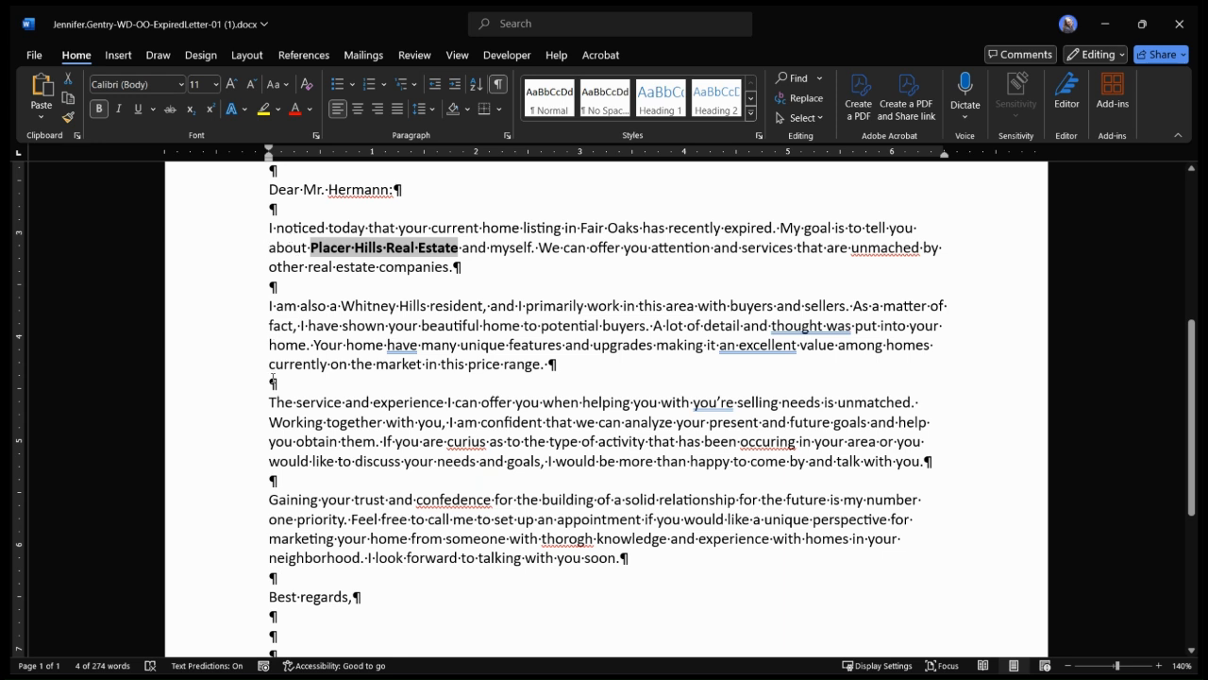
{"action": "left_click_drag", "start_coordinate": [268, 402], "coordinate": [925, 401]}
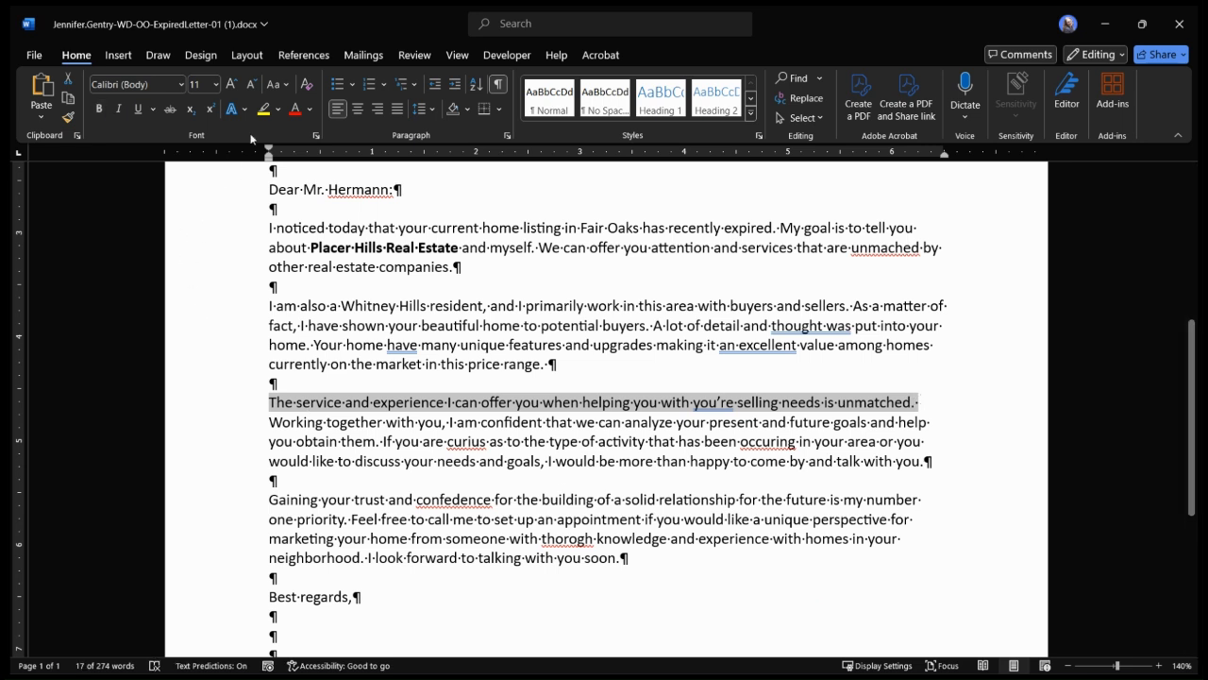
{"action": "left_click", "coordinate": [119, 109]}
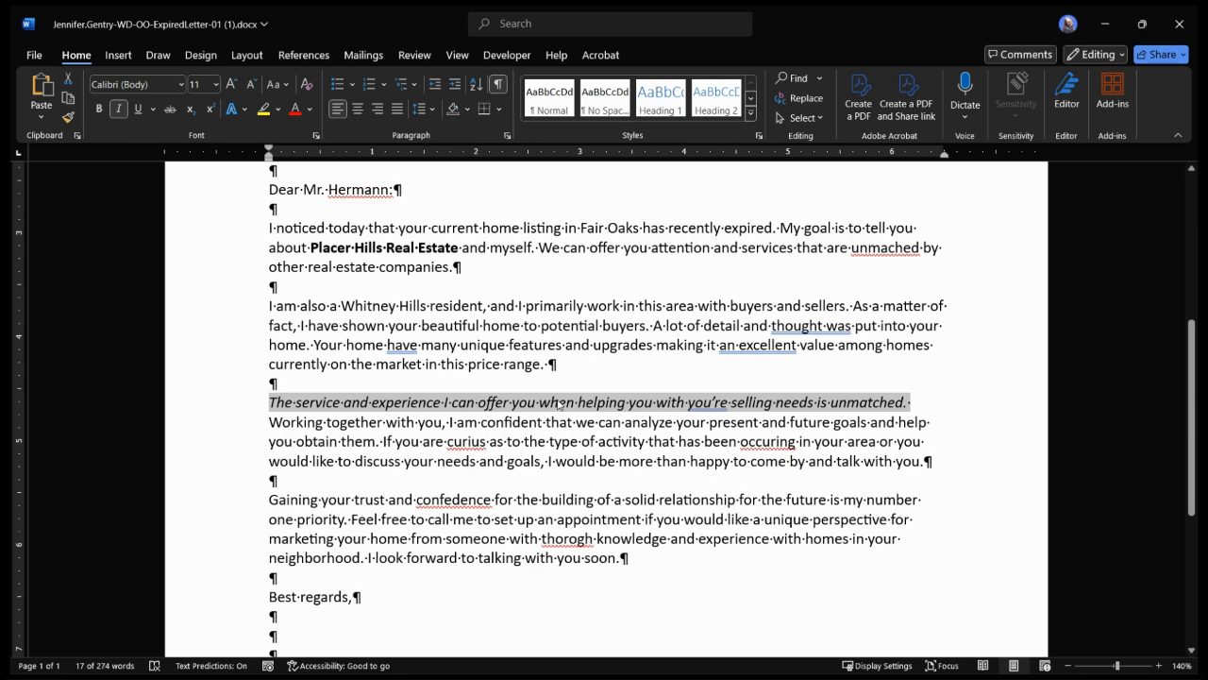
- Italicize the Realtor Consultant line and bold the Placer Hills Real Estate line in the signature block
{"action": "scroll", "coordinate": [556, 376], "scroll_direction": "down", "scroll_amount": 5}
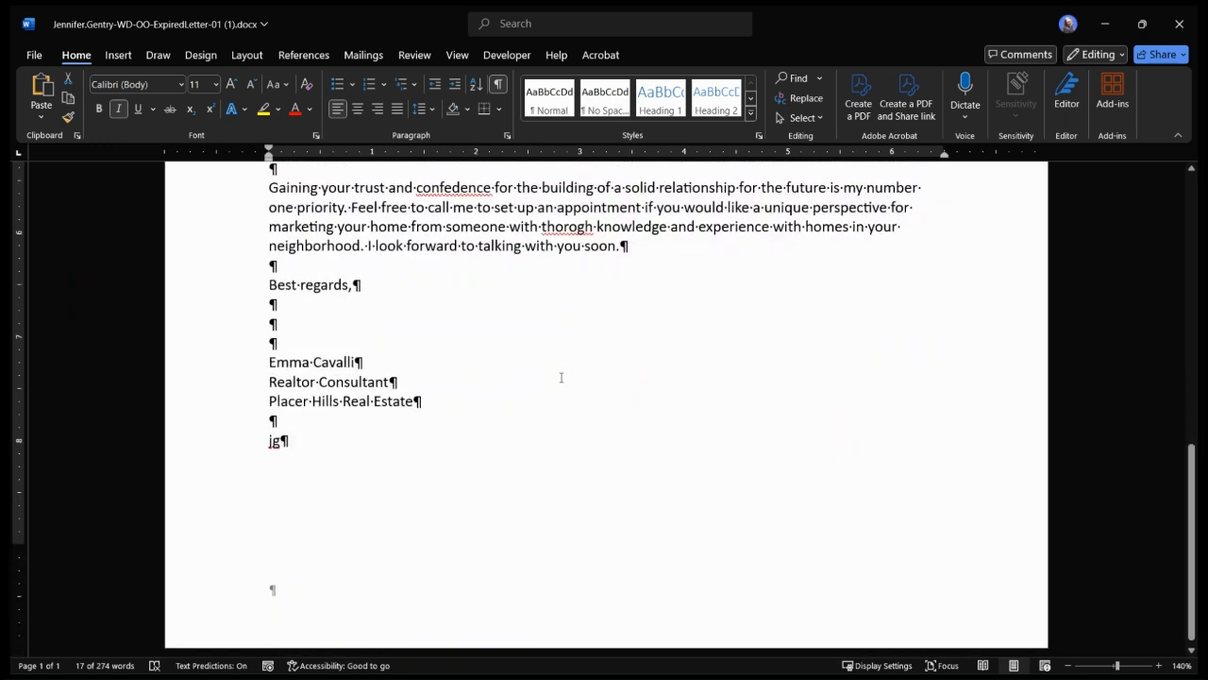
{"action": "left_click", "coordinate": [215, 386]}
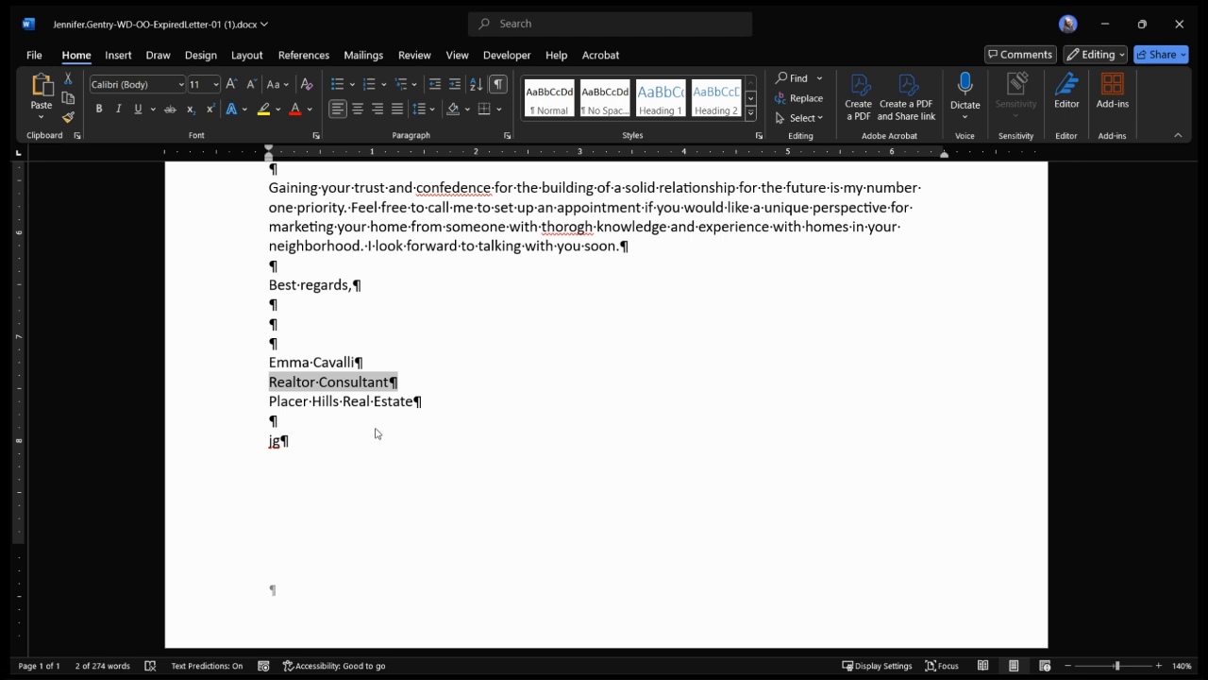
{"action": "key", "text": "ctrl+i"}
{"action": "left_click", "coordinate": [279, 424]}
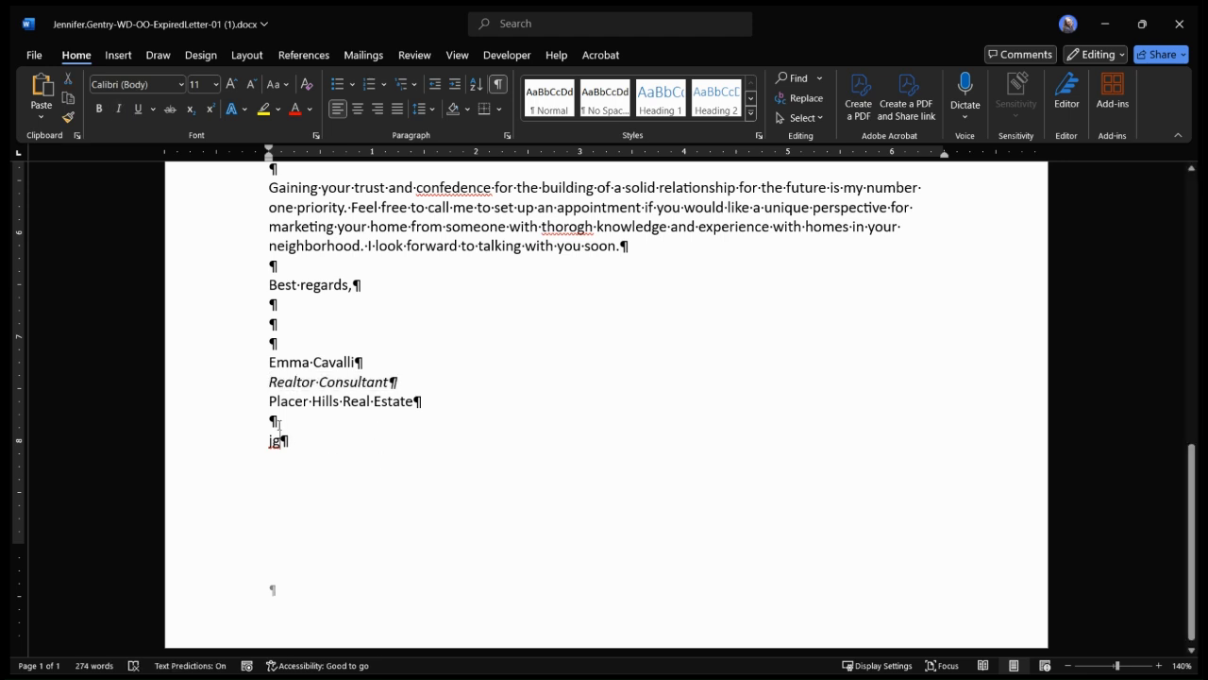
{"action": "left_click", "coordinate": [230, 405]}
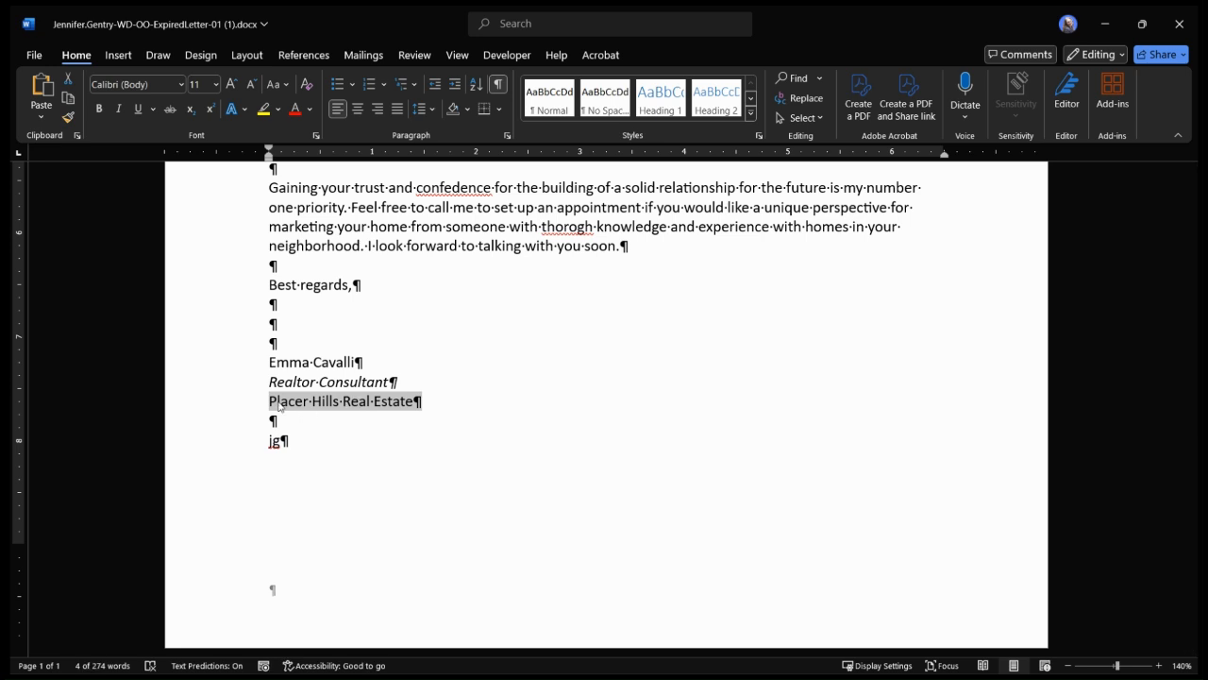
{"action": "key", "text": "ctrl+b"}
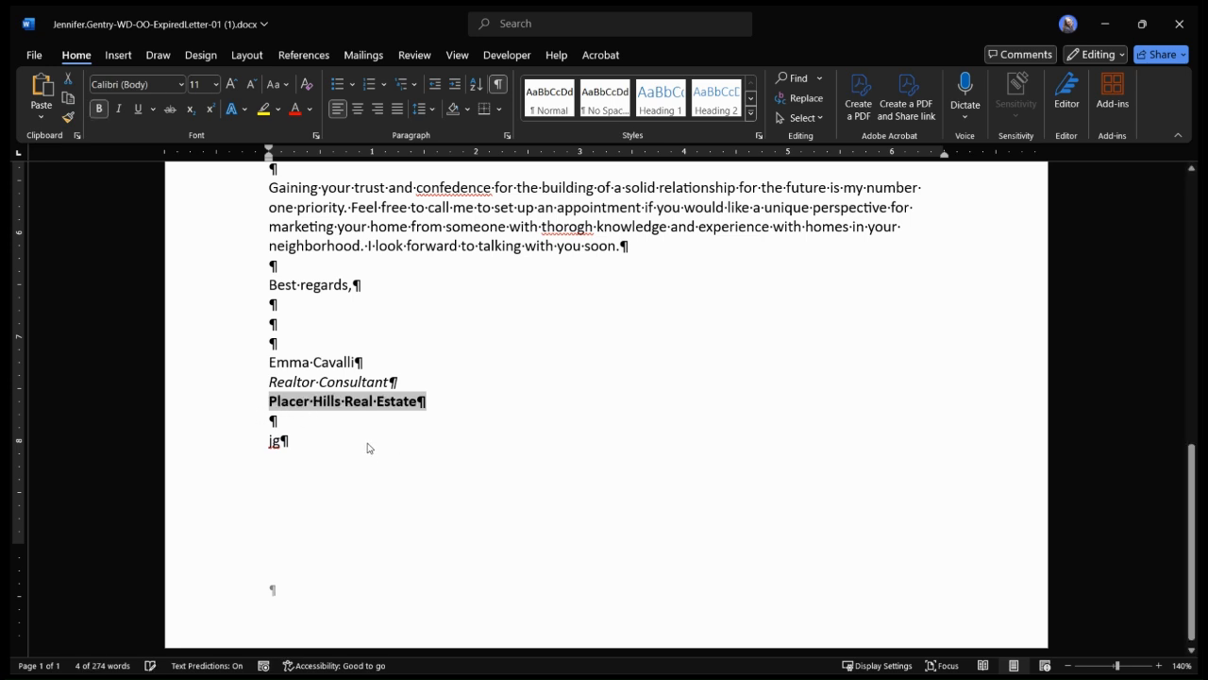
{"action": "left_click", "coordinate": [450, 507]}
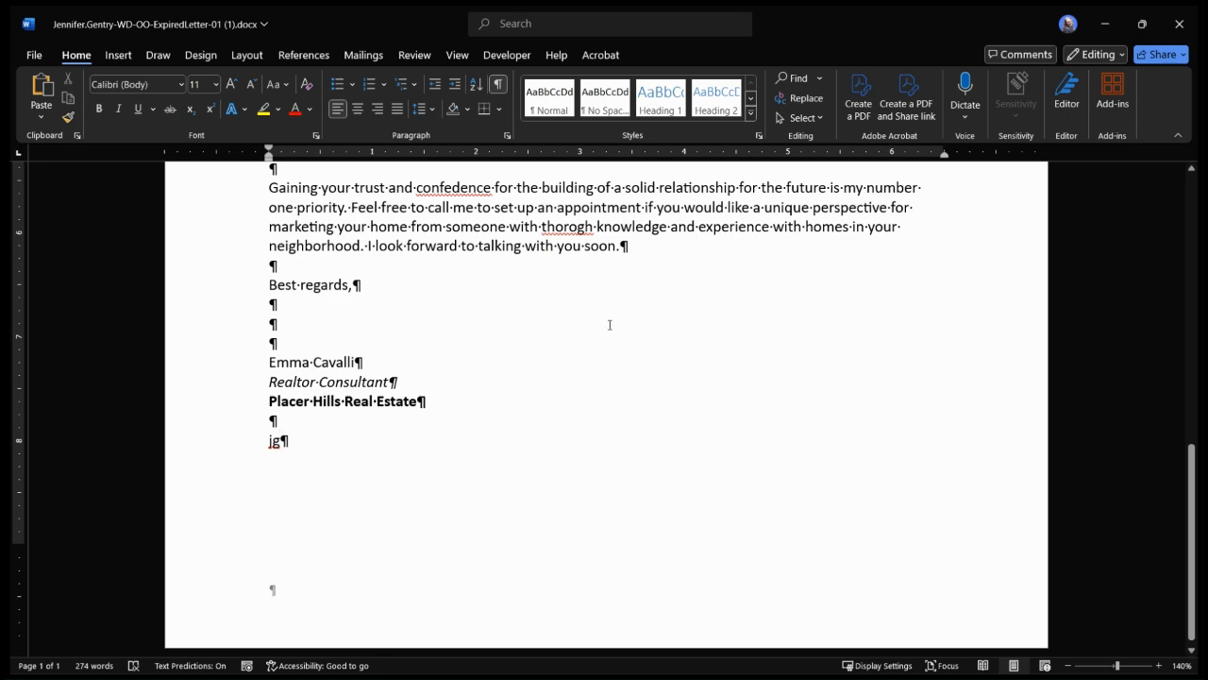
- Look up the phrase "Fair Oaks" from the first body paragraph with the Search research tool
{"action": "scroll", "coordinate": [658, 482], "scroll_direction": "up", "scroll_amount": 10}
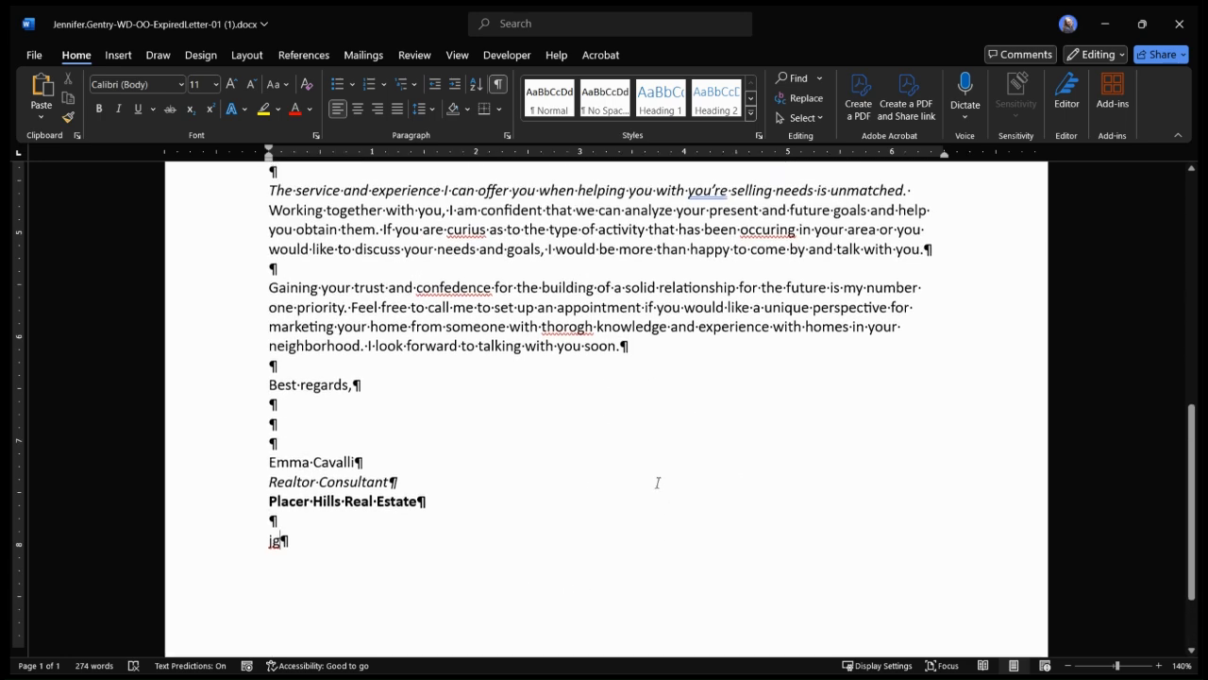
{"action": "scroll", "coordinate": [658, 482], "scroll_direction": "down", "scroll_amount": 5}
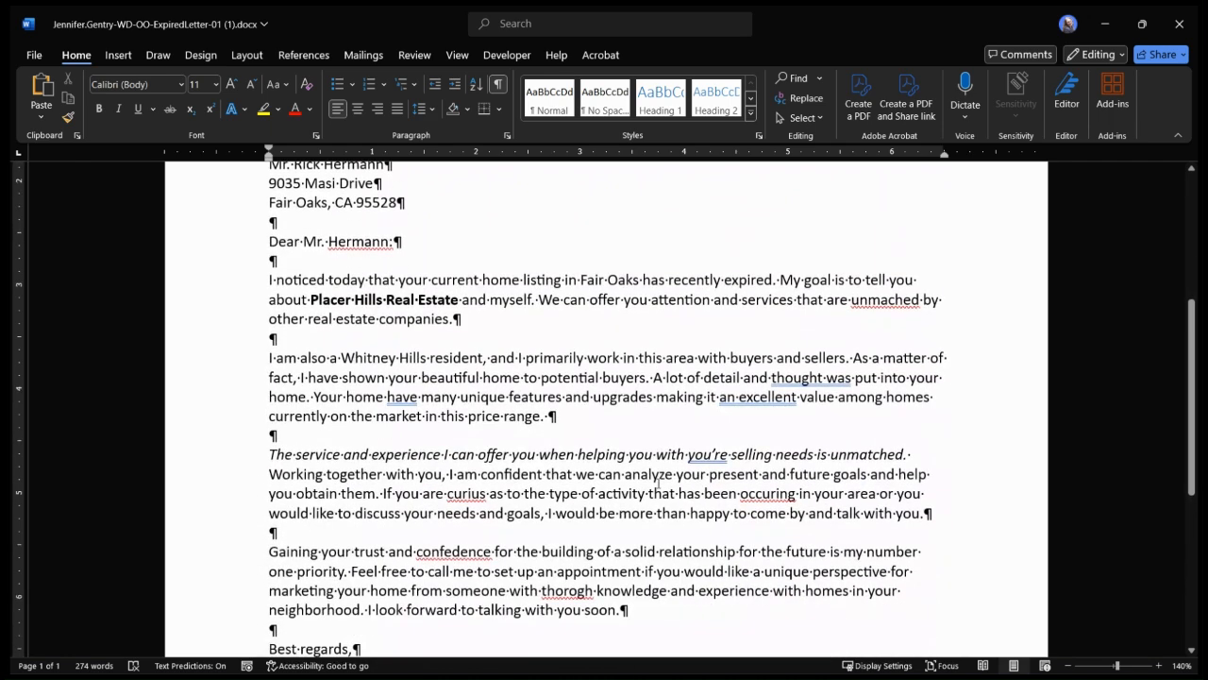
{"action": "left_click_drag", "start_coordinate": [580, 280], "coordinate": [637, 280]}
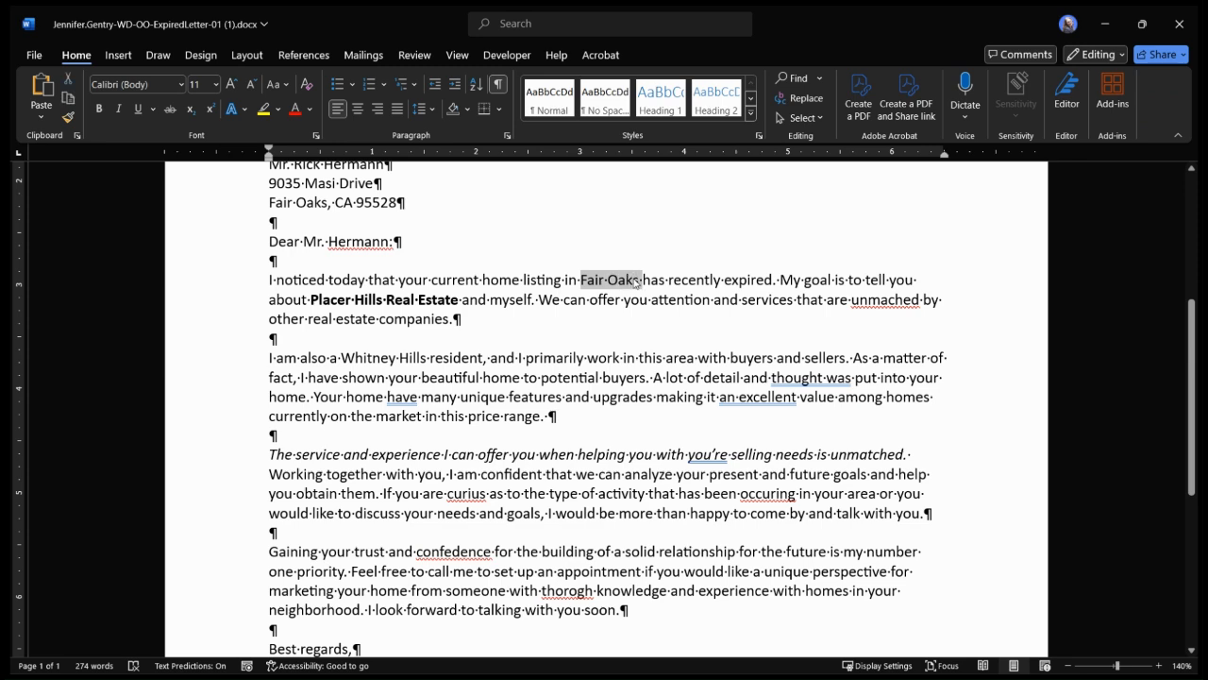
{"action": "left_click", "coordinate": [302, 57]}
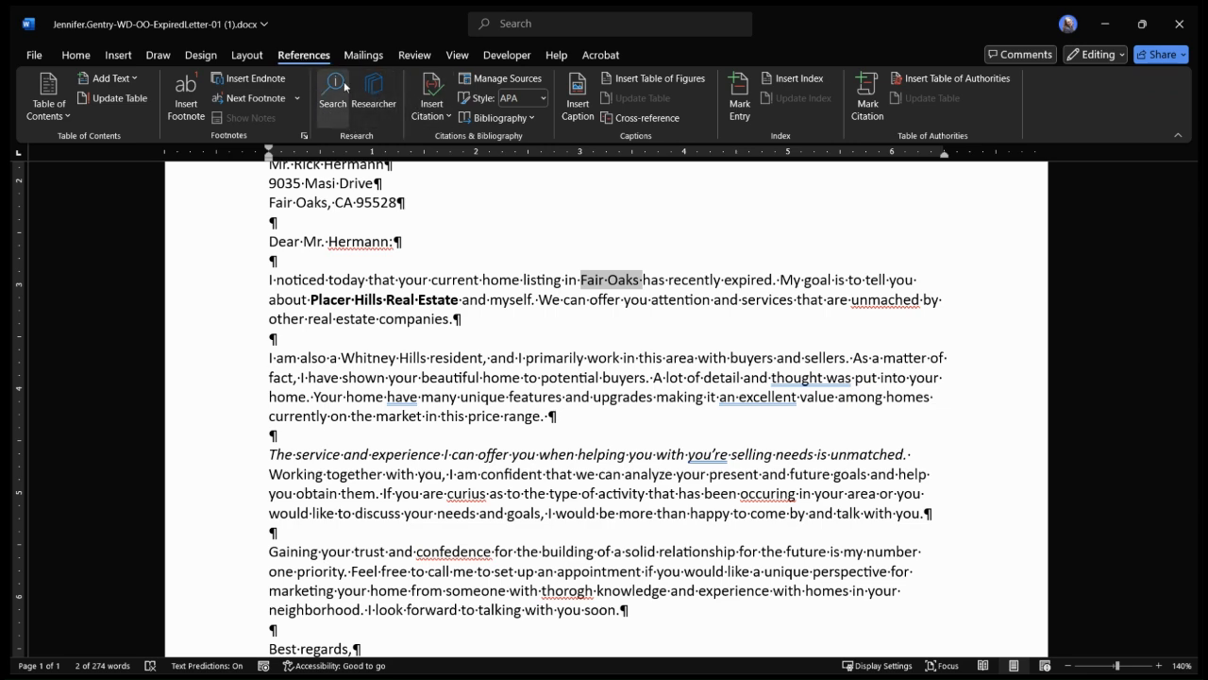
{"action": "left_click", "coordinate": [368, 100]}
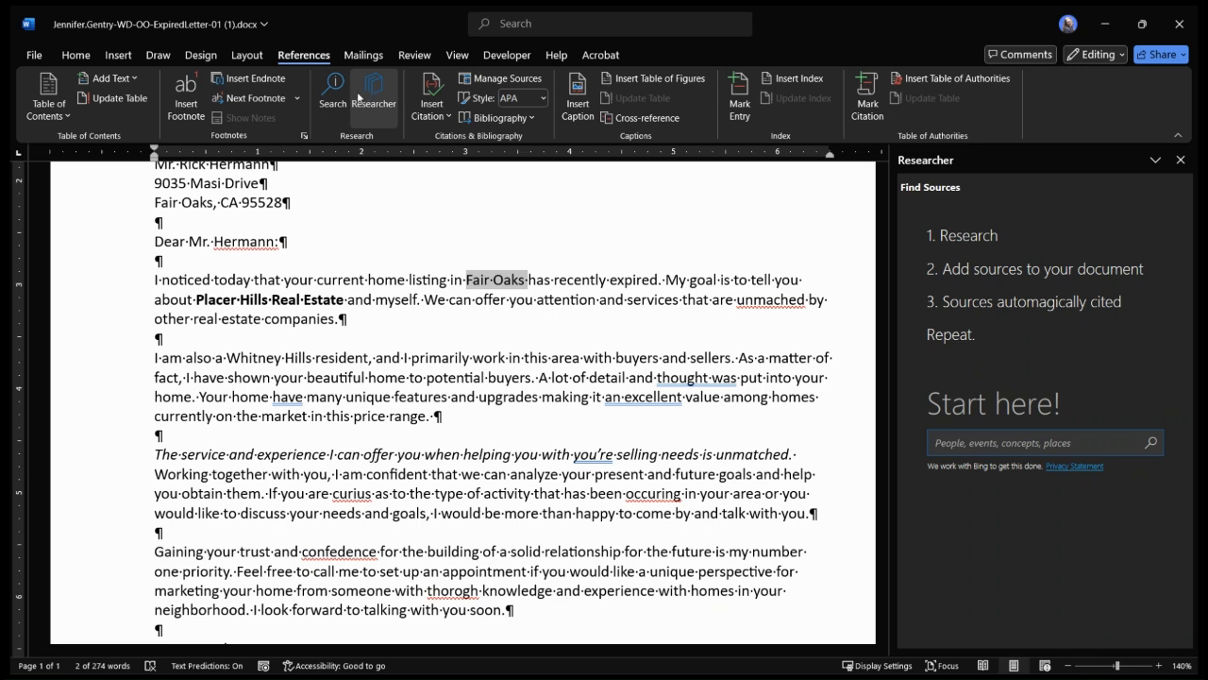
{"action": "left_click", "coordinate": [336, 96]}
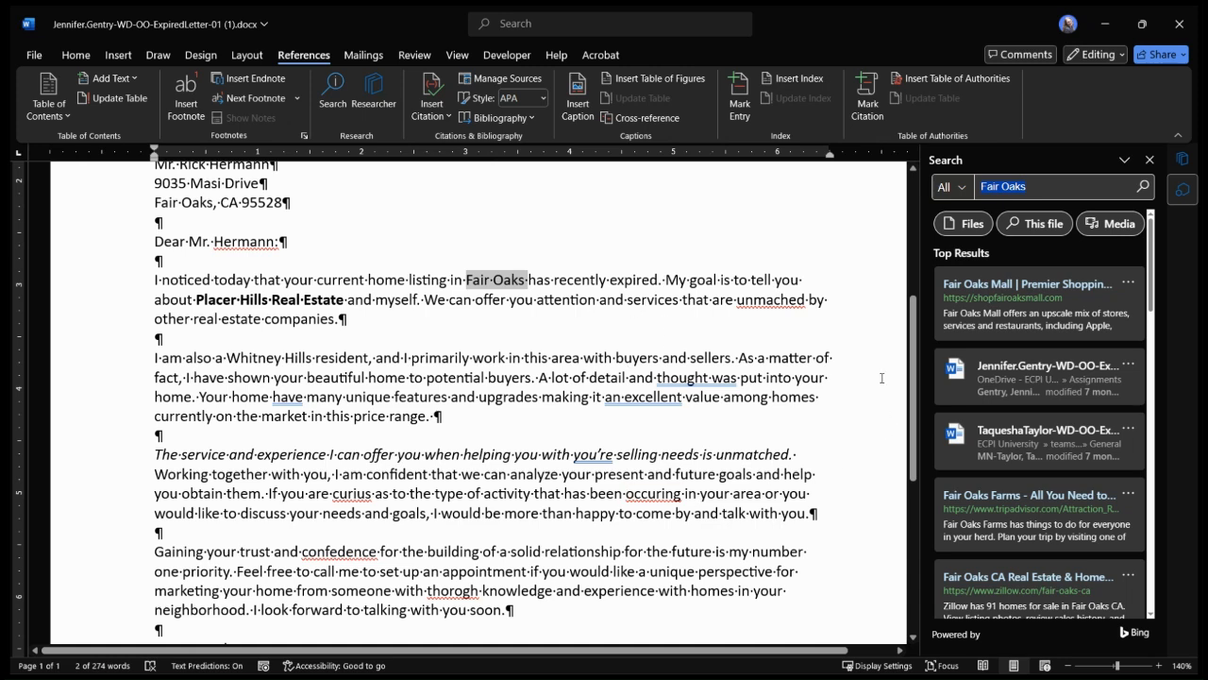
- Examine the Search results for "Fair Oaks" down to the media and files, and close the Search and Researcher panes
{"action": "scroll", "coordinate": [1053, 397], "scroll_direction": "down", "scroll_amount": 4}
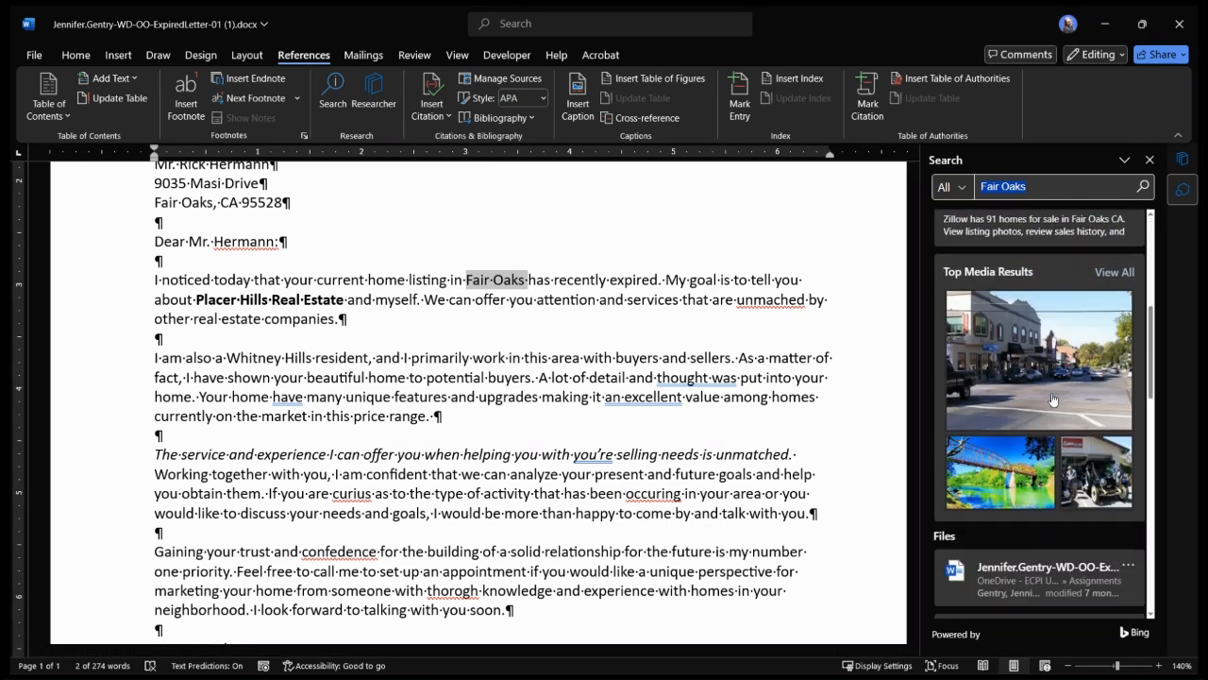
{"action": "scroll", "coordinate": [1051, 391], "scroll_direction": "down", "scroll_amount": 3}
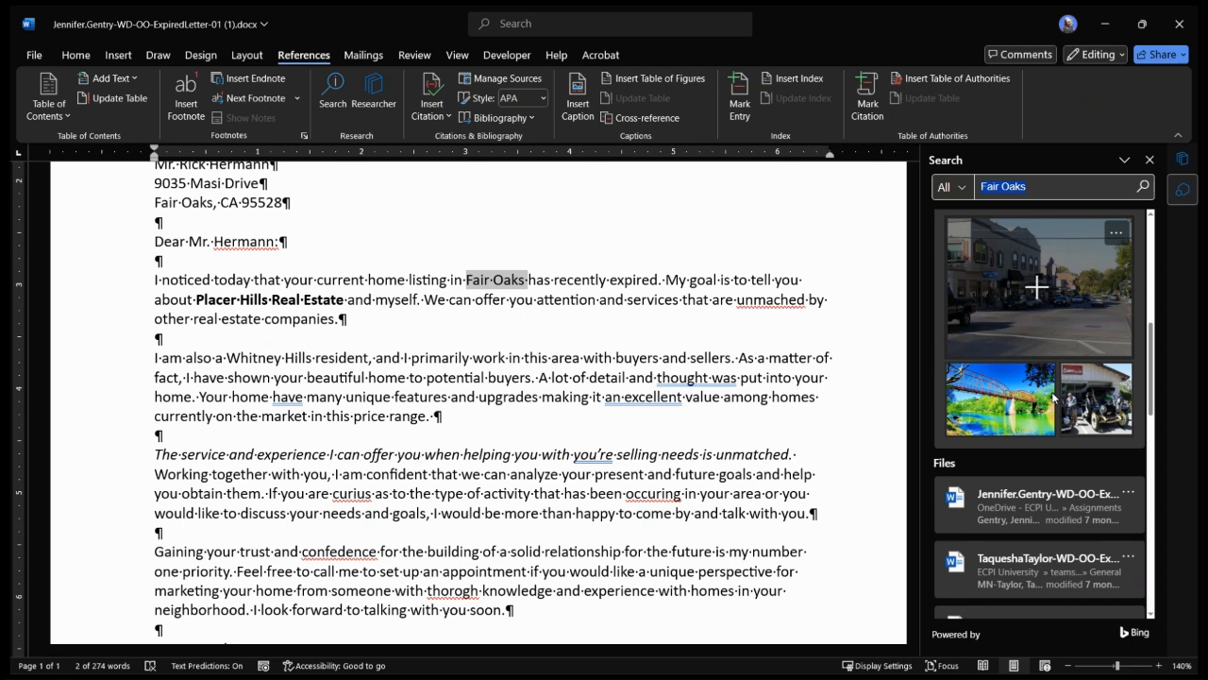
{"action": "left_click", "coordinate": [1151, 162]}
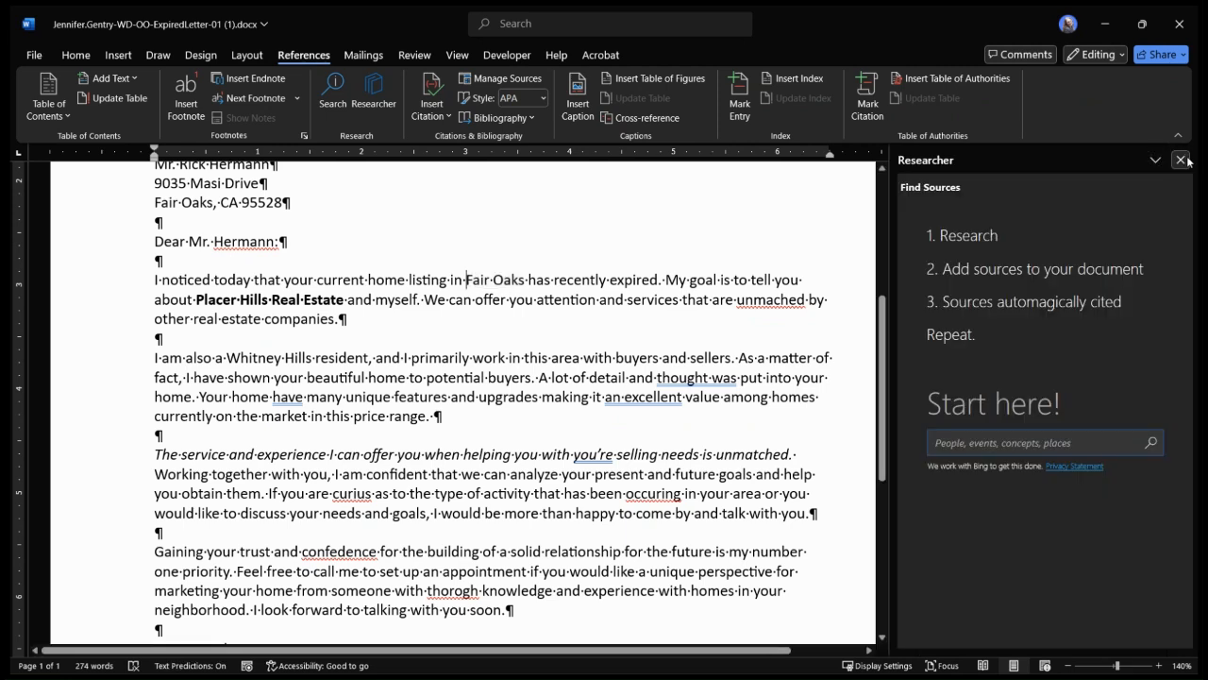
{"action": "left_click", "coordinate": [1188, 162]}
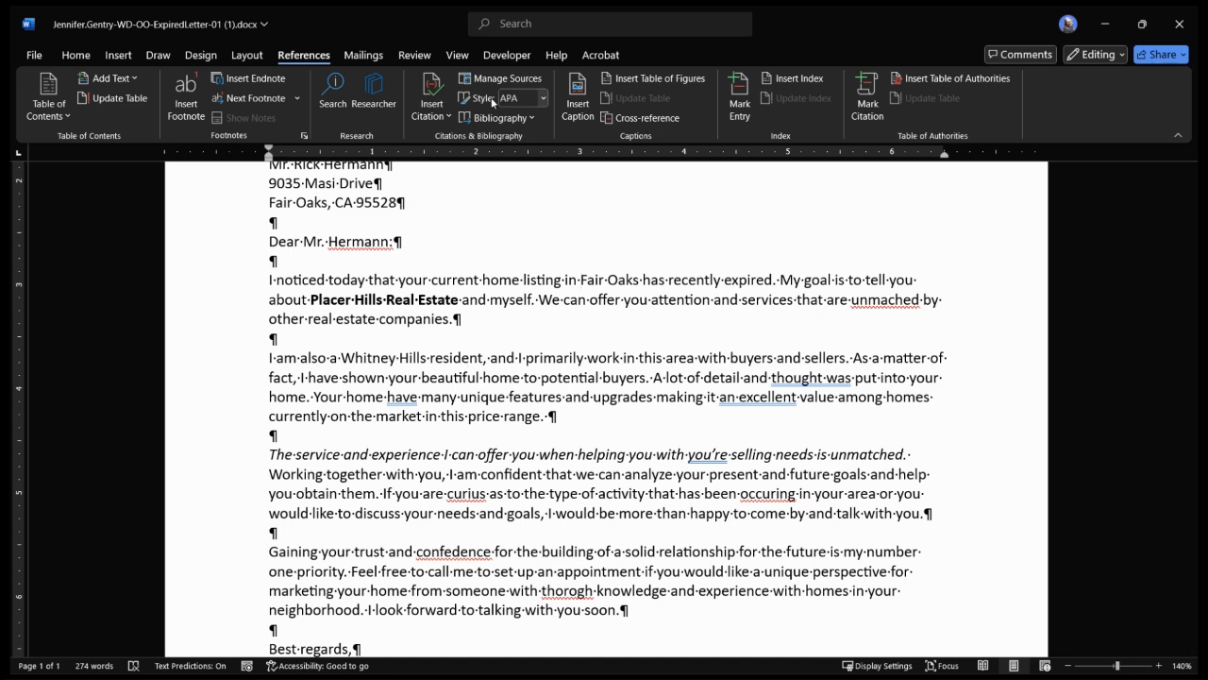
- View the letter in Immersive Reader, reading from the date line into the second body paragraph
{"action": "left_click", "coordinate": [457, 55]}
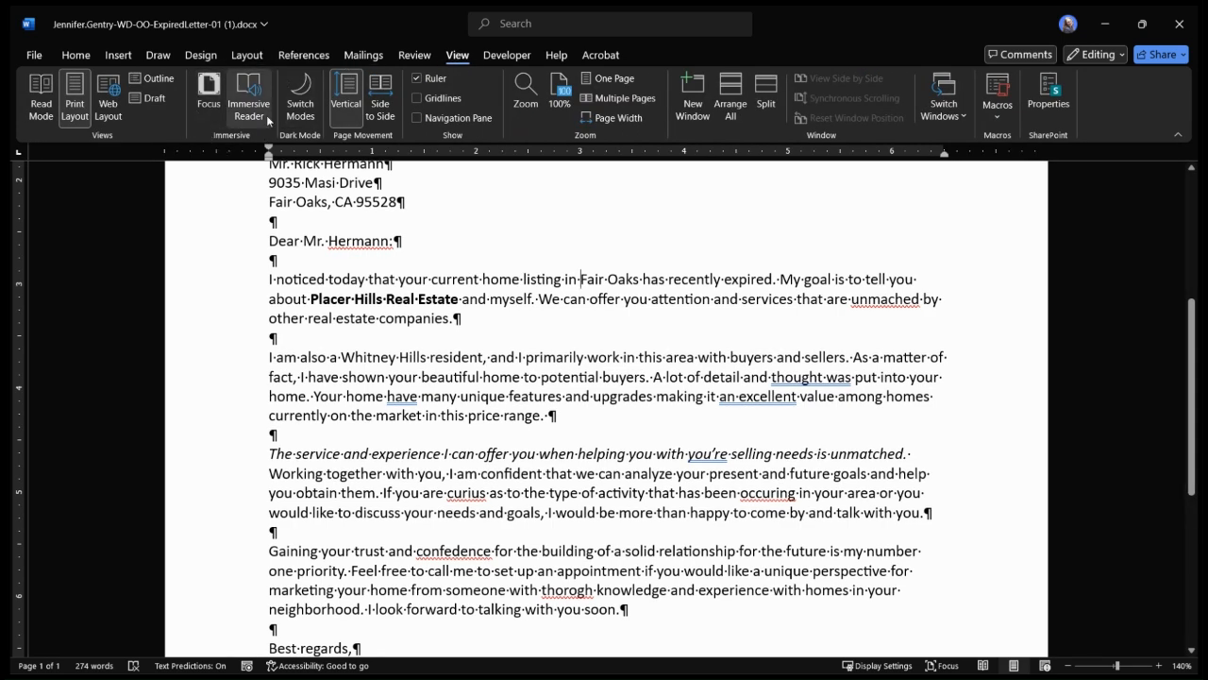
{"action": "left_click", "coordinate": [246, 87]}
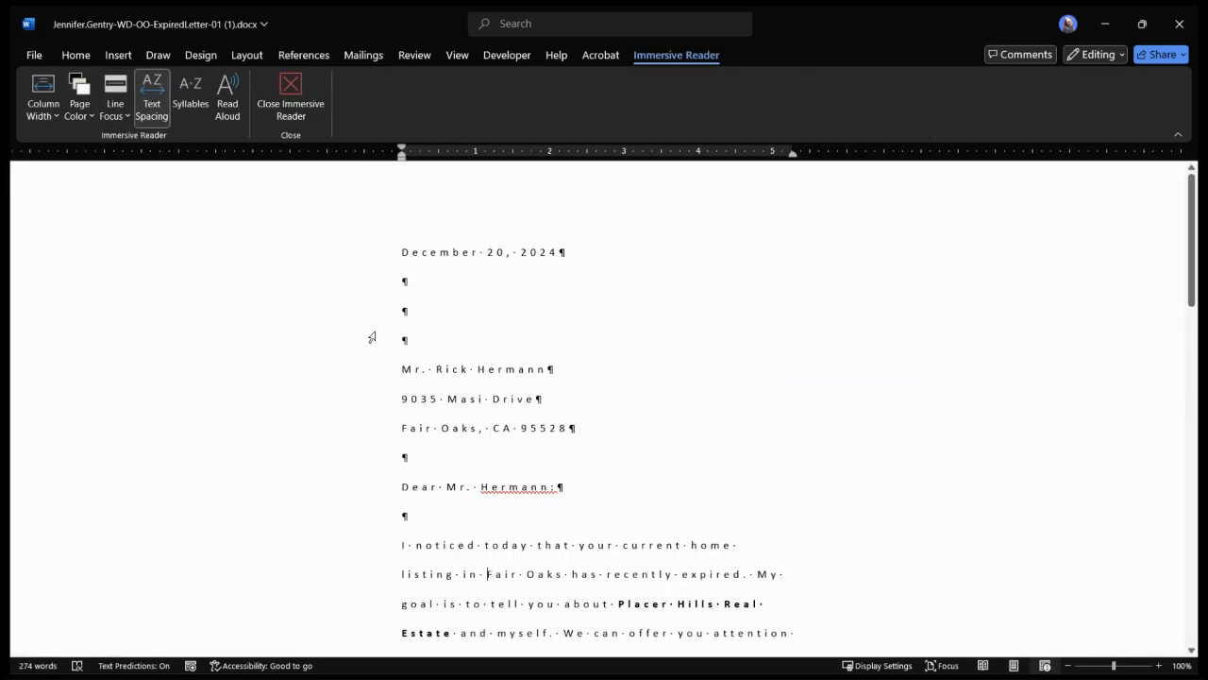
{"action": "scroll", "coordinate": [549, 388], "scroll_direction": "down", "scroll_amount": 1}
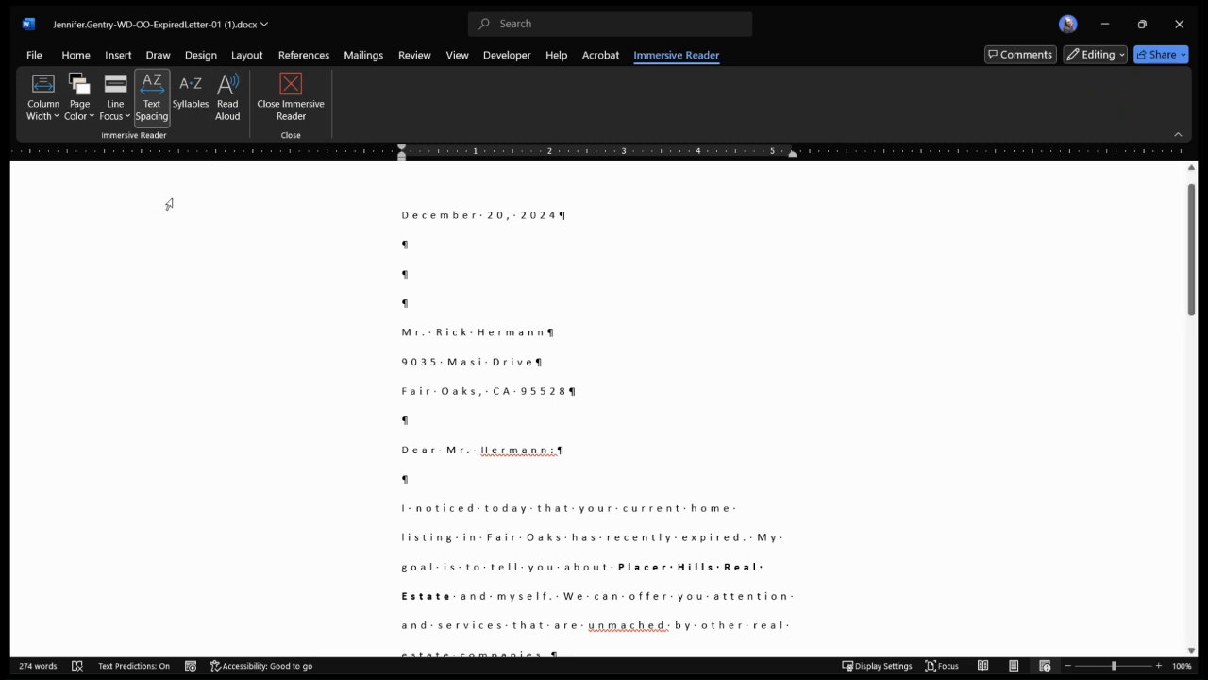
{"action": "scroll", "coordinate": [512, 345], "scroll_direction": "down", "scroll_amount": 3}
{"action": "scroll", "coordinate": [511, 345], "scroll_direction": "down", "scroll_amount": 1}
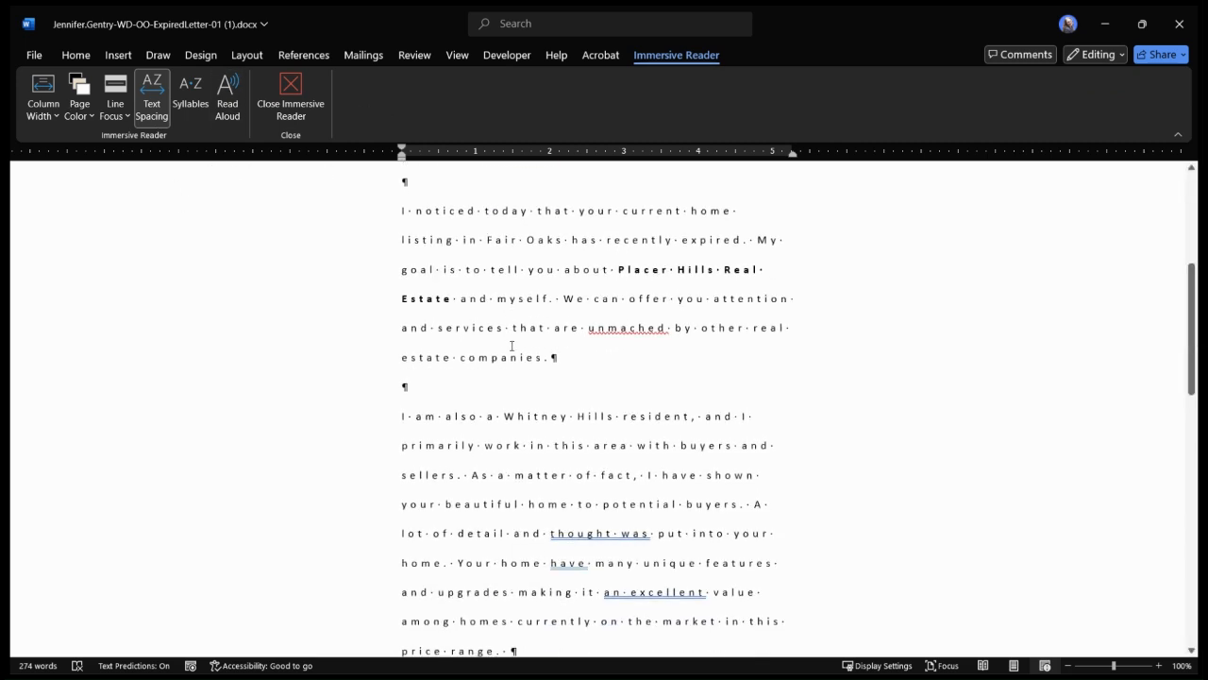
{"action": "scroll", "coordinate": [511, 345], "scroll_direction": "up", "scroll_amount": 4}
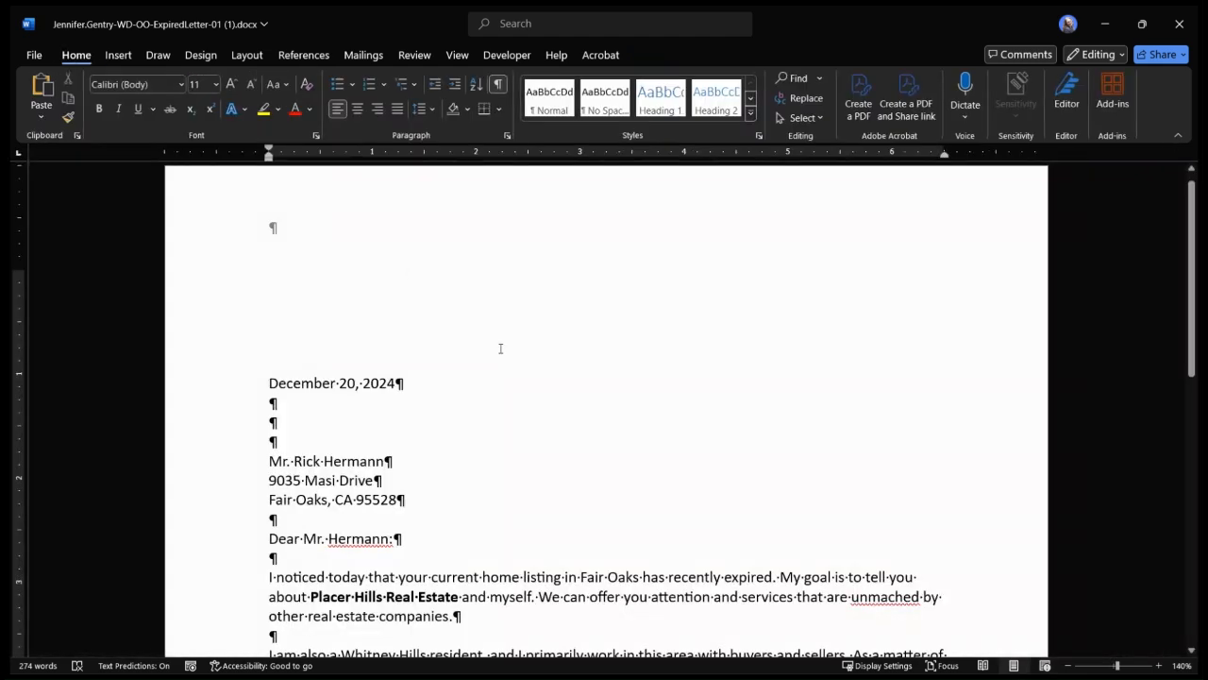
- Start a spelling check, ignore all occurrences of the recipient's surname, and correct "unmached" to "unmatched" in the first body paragraph
{"action": "scroll", "coordinate": [577, 366], "scroll_direction": "down", "scroll_amount": 3}
{"action": "scroll", "coordinate": [577, 366], "scroll_direction": "down", "scroll_amount": 3}
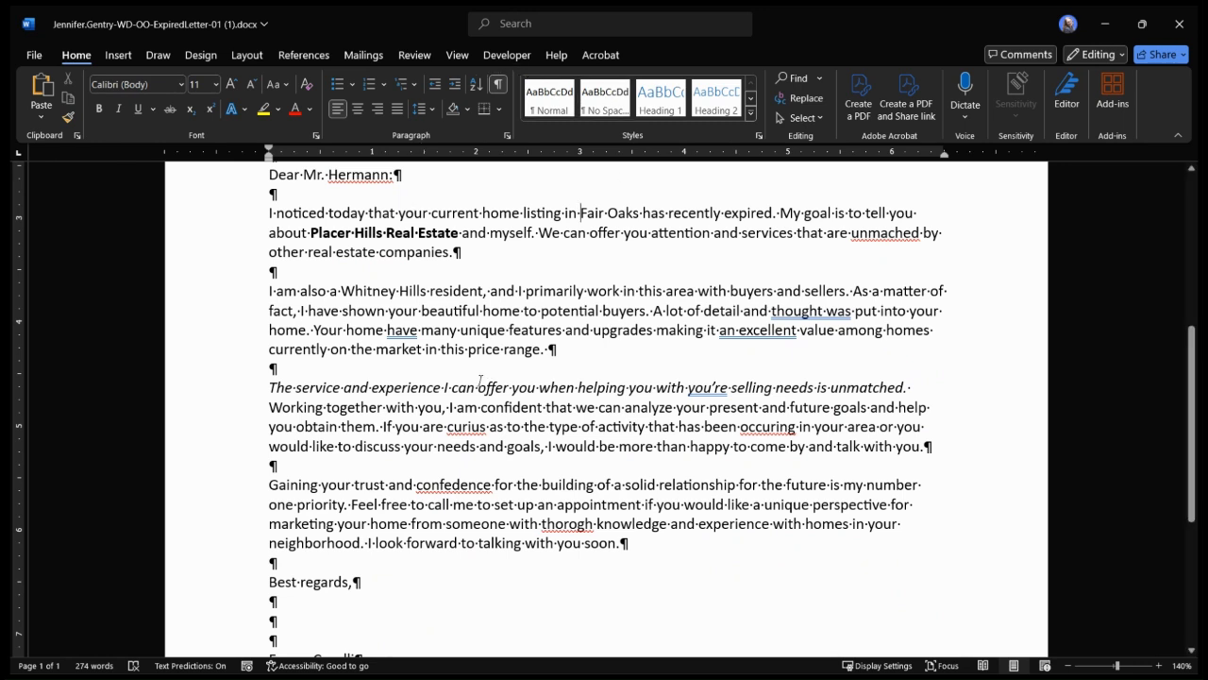
{"action": "left_click", "coordinate": [406, 55]}
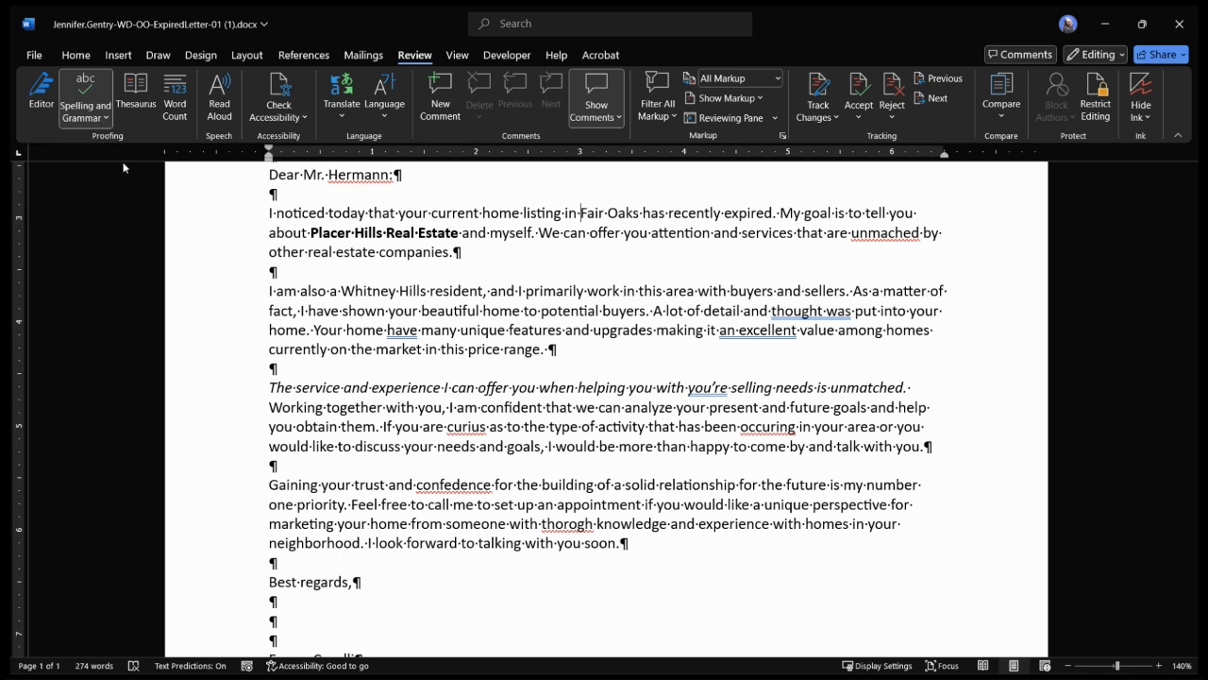
{"action": "left_click", "coordinate": [88, 93]}
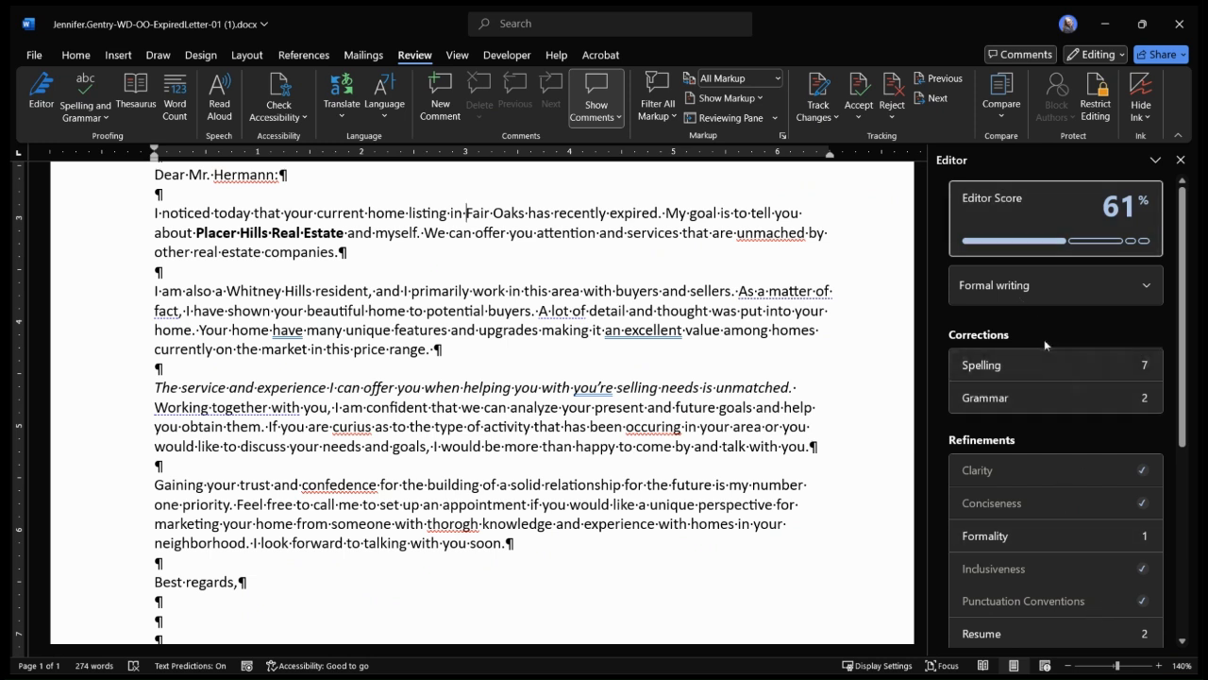
{"action": "left_click", "coordinate": [1048, 370]}
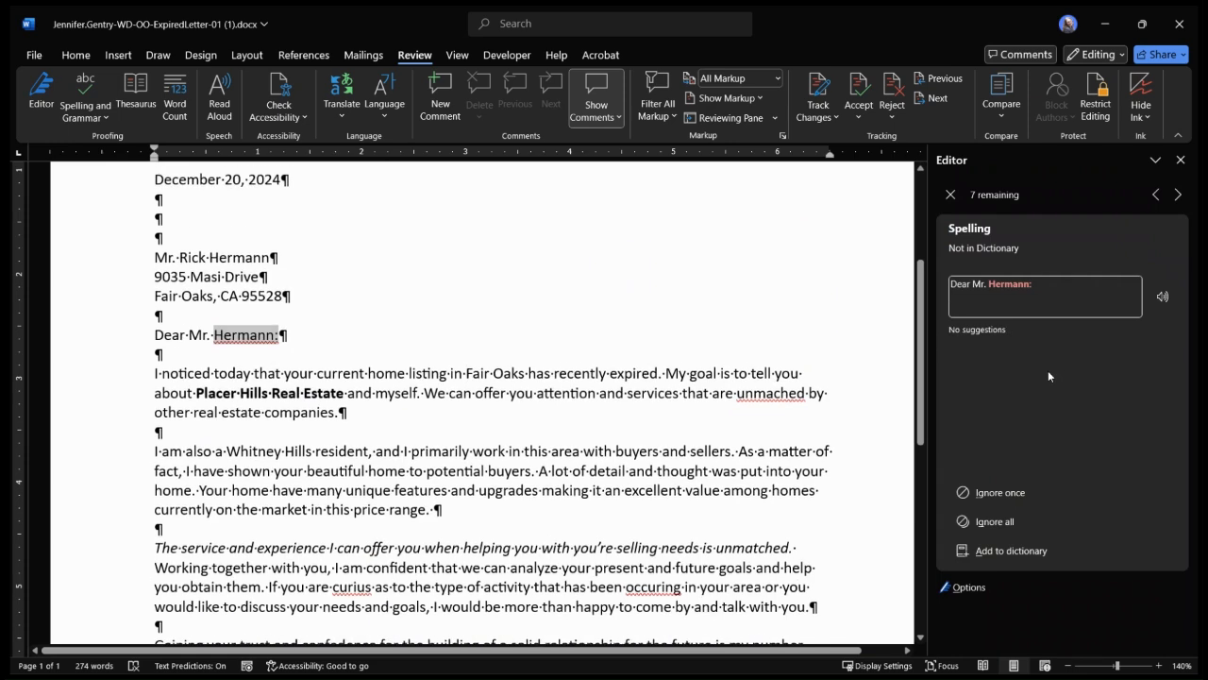
{"action": "left_click", "coordinate": [1011, 522]}
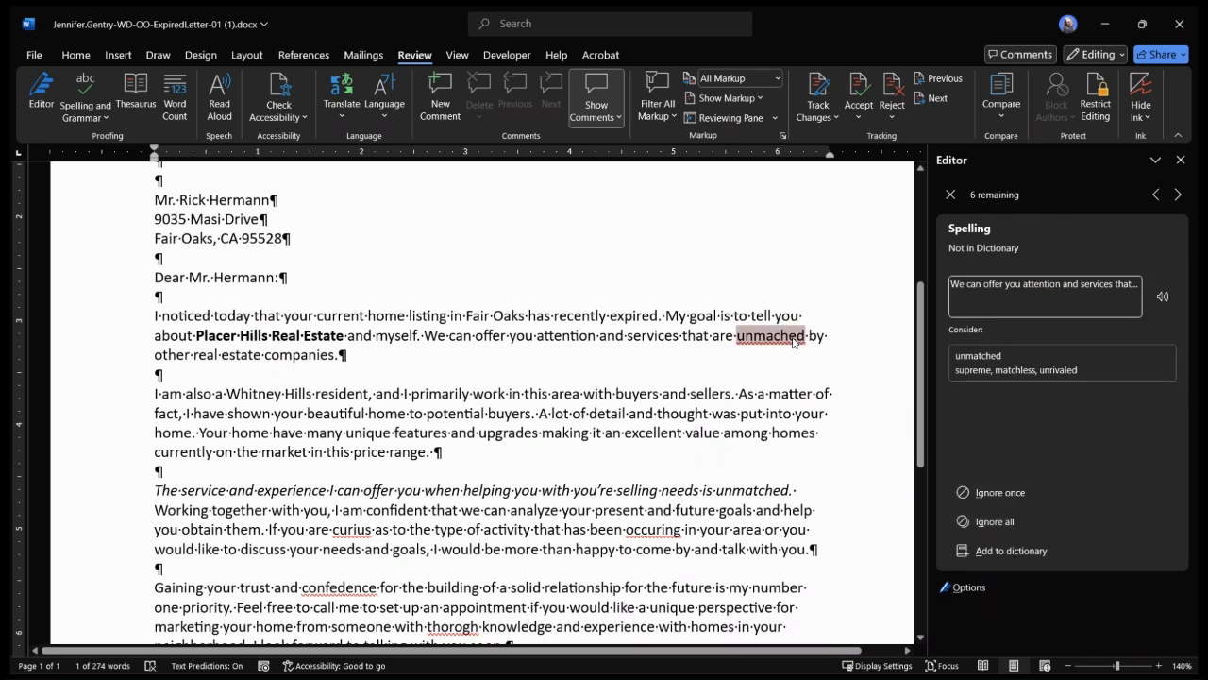
{"action": "left_click", "coordinate": [1050, 363]}
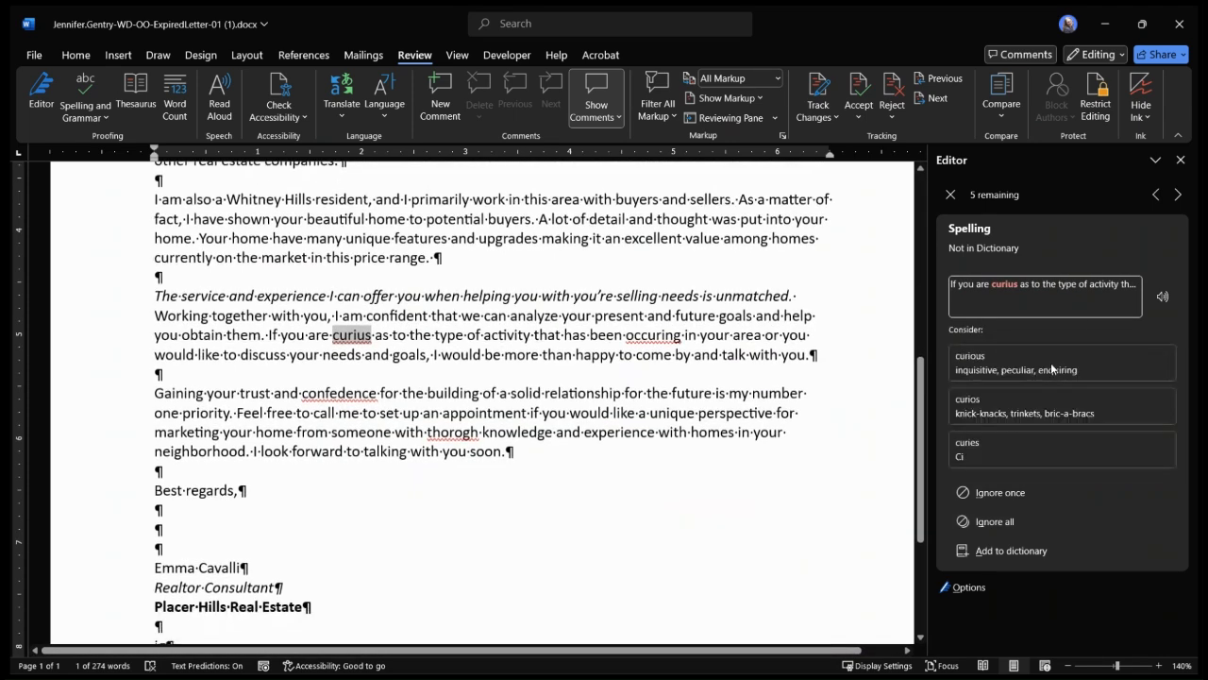
- Correct the remaining misspellings to "curious", "occurring", "confidence" and "thorough", and ignore all occurrences of the typist's initials
{"action": "left_click", "coordinate": [1000, 365]}
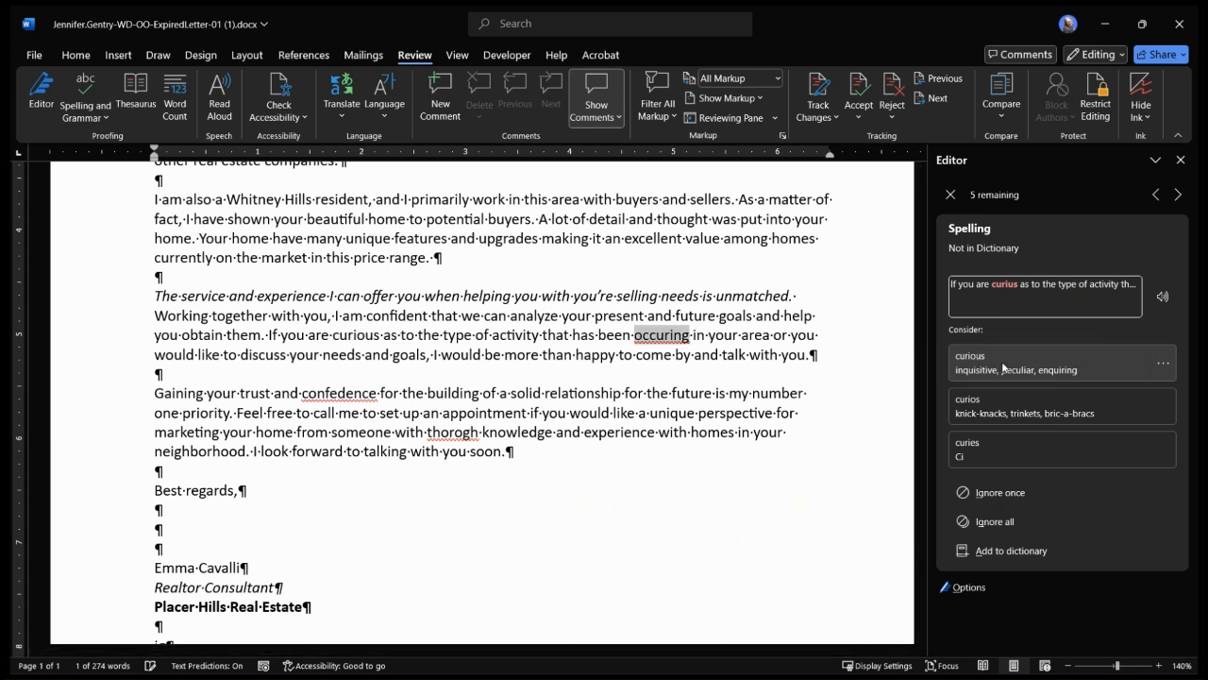
{"action": "left_click", "coordinate": [1001, 360]}
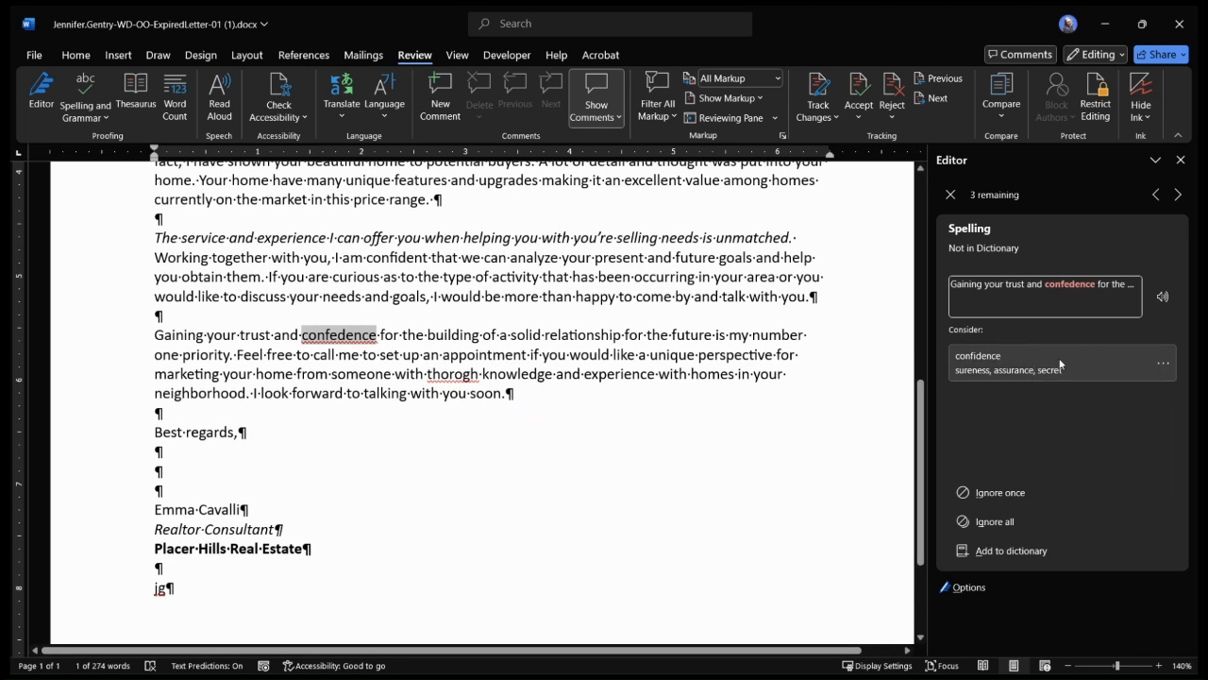
{"action": "left_click", "coordinate": [1059, 363]}
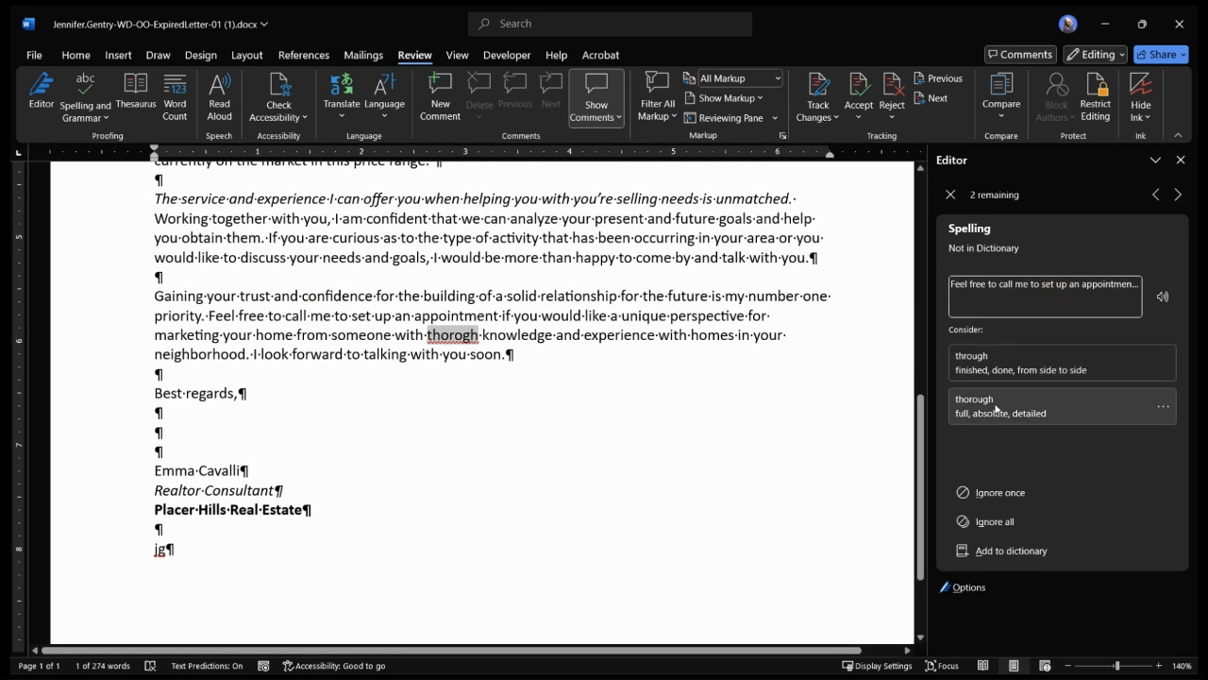
{"action": "left_click", "coordinate": [1021, 406]}
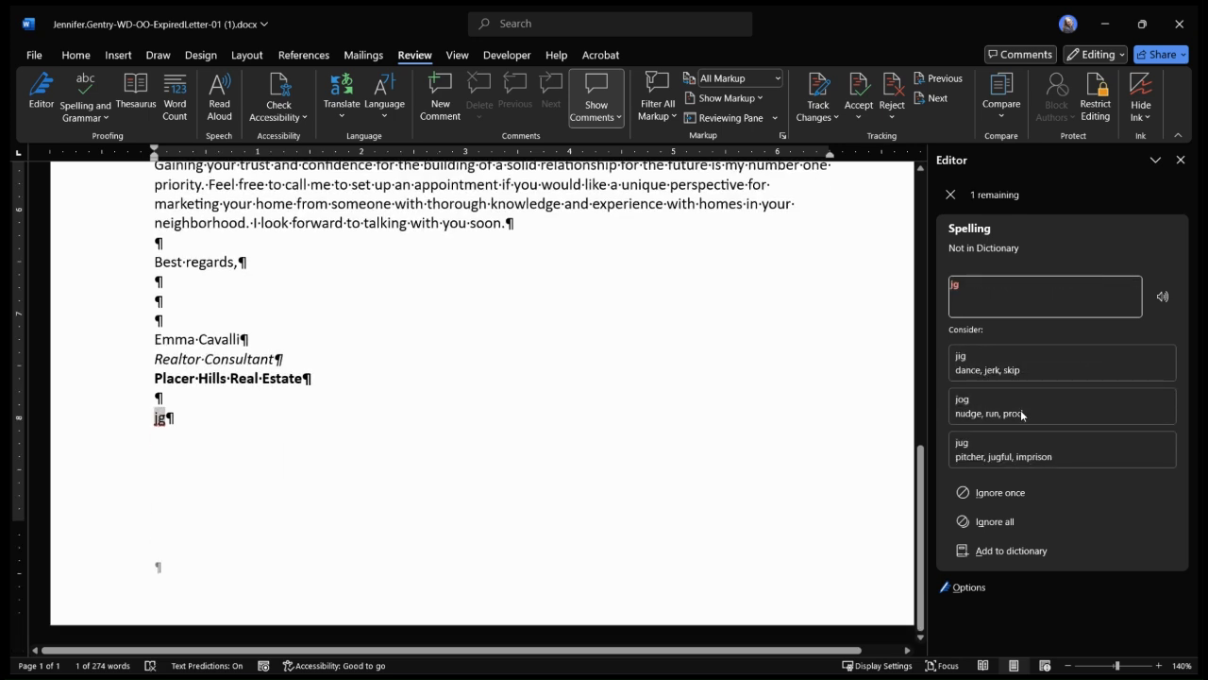
{"action": "left_click", "coordinate": [998, 523]}
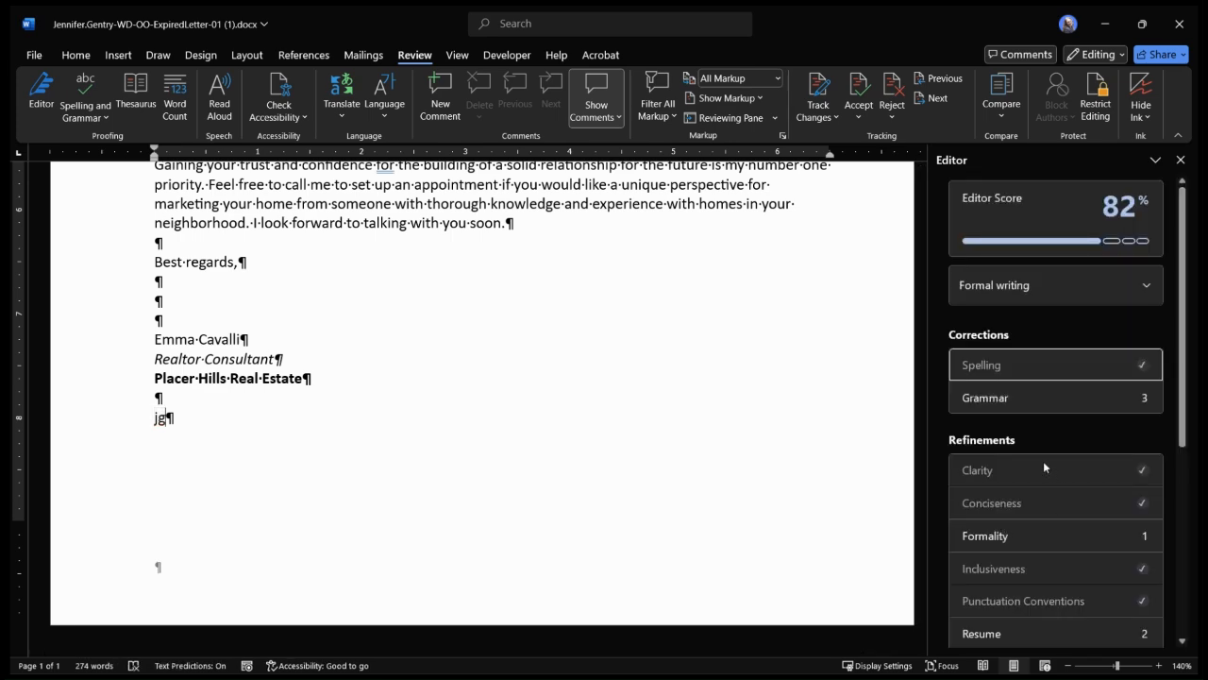
- Check the grammar, ignoring the "an excellent" suggestion once and replacing "you're" with "your" before "selling needs", and close the Editor pane
{"action": "left_click", "coordinate": [1033, 393]}
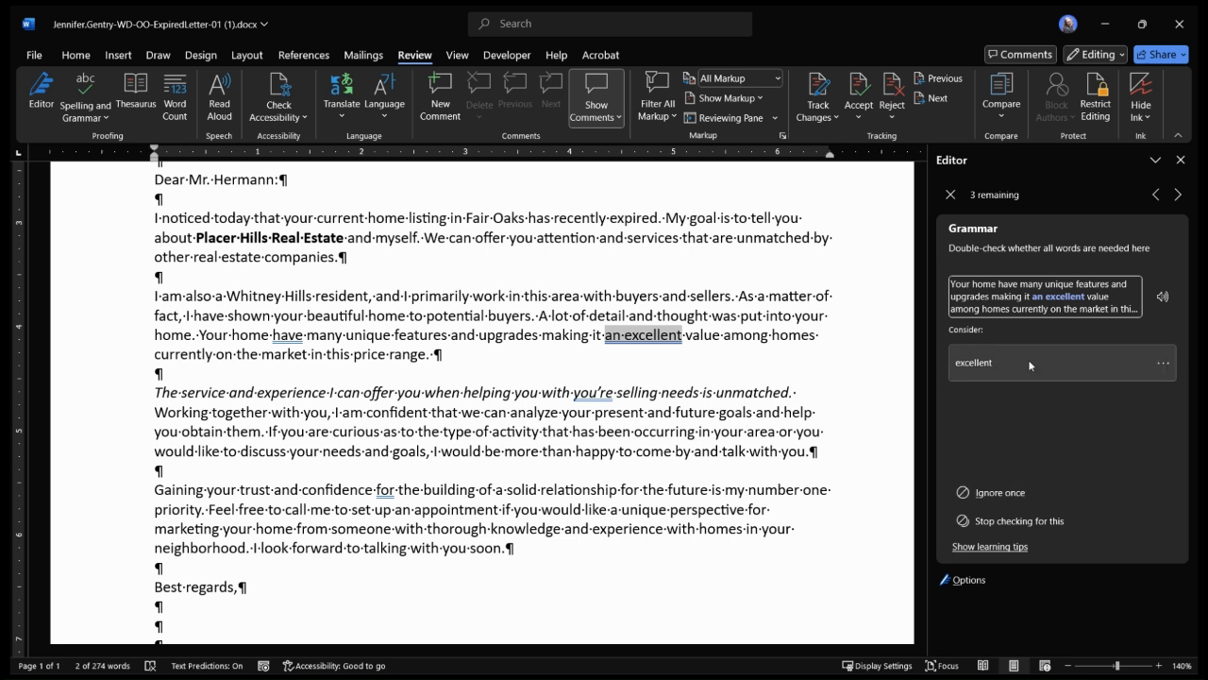
{"action": "left_click", "coordinate": [1008, 494]}
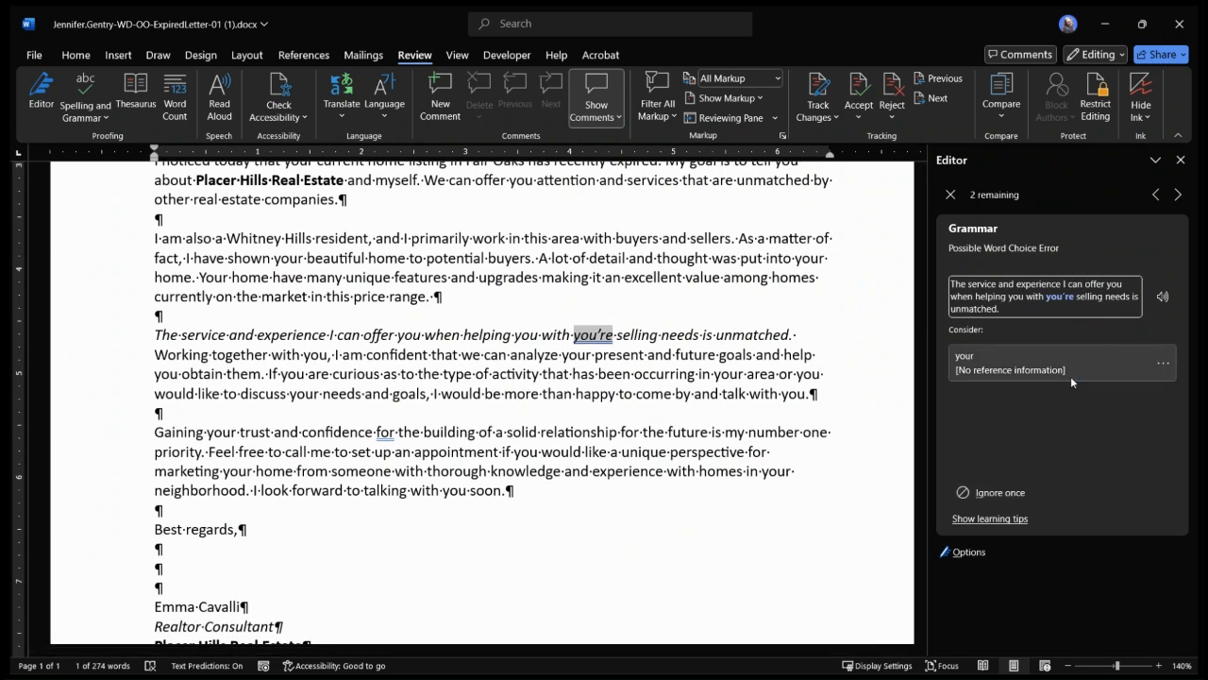
{"action": "left_click", "coordinate": [1014, 363]}
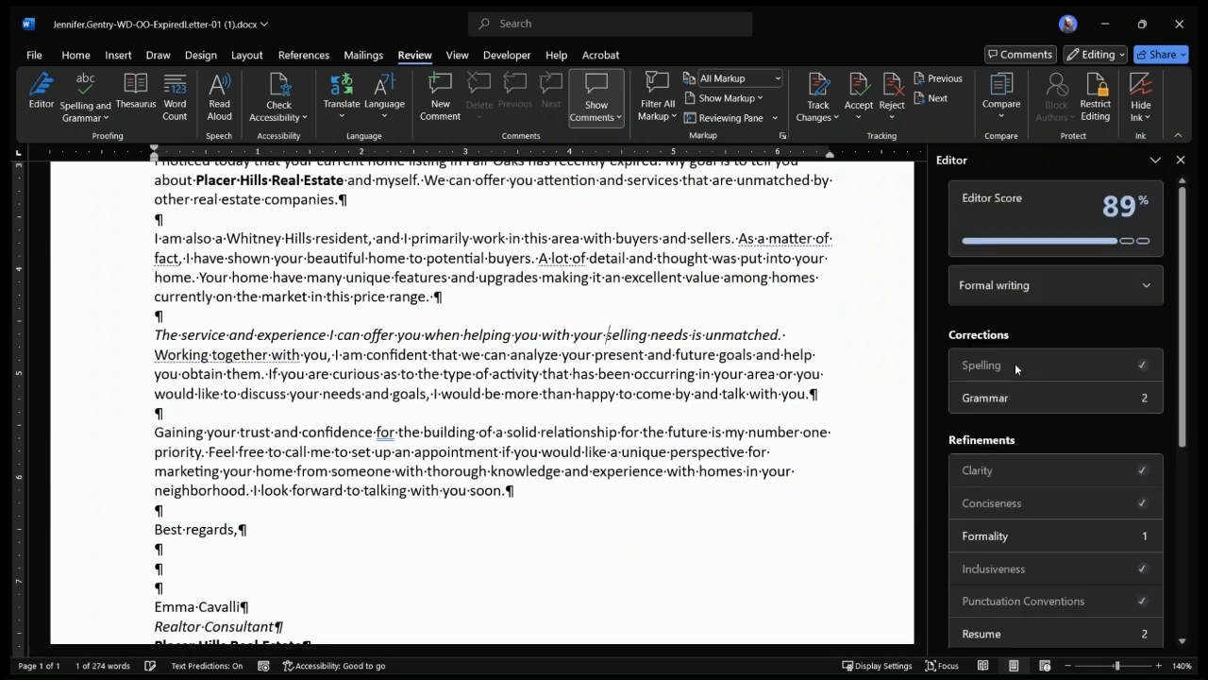
{"action": "scroll", "coordinate": [1093, 386], "scroll_direction": "down", "scroll_amount": 5}
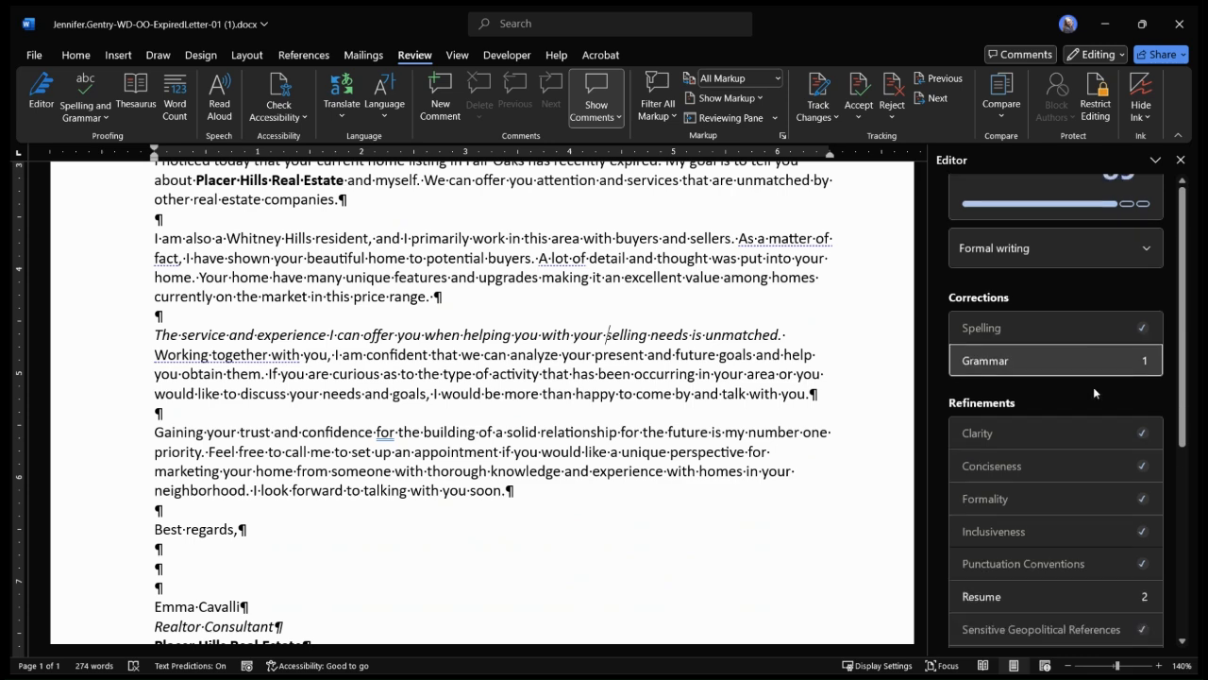
{"action": "scroll", "coordinate": [1117, 360], "scroll_direction": "up", "scroll_amount": 5}
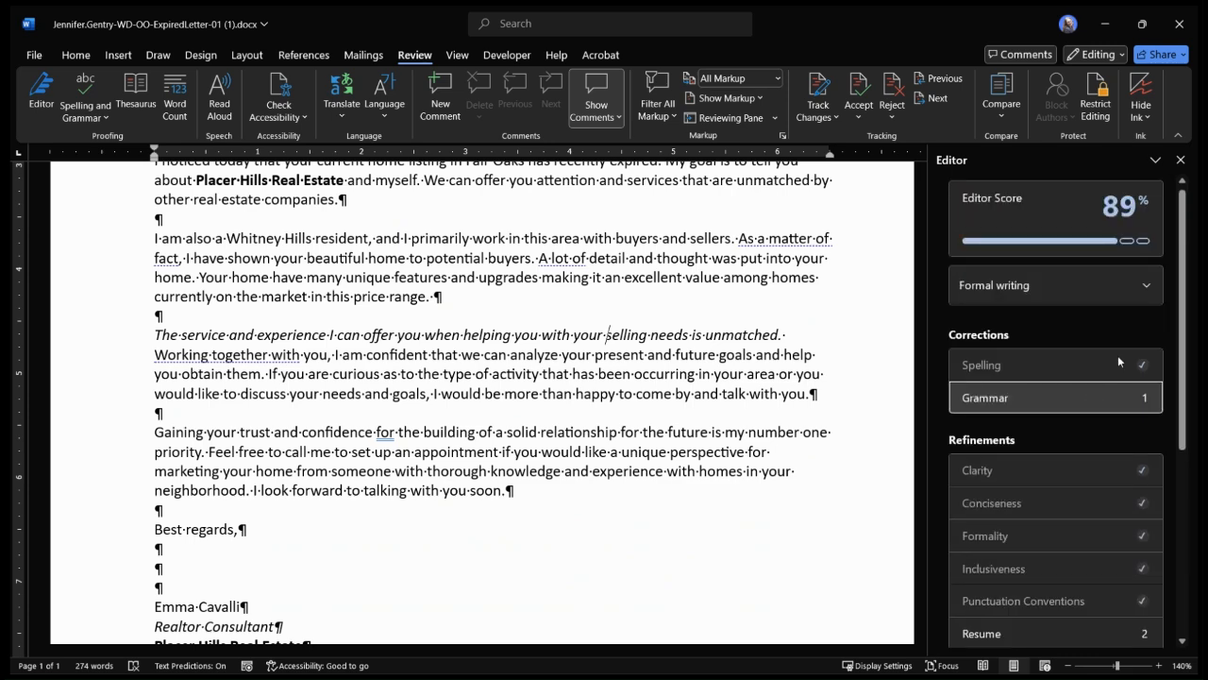
{"action": "left_click", "coordinate": [1179, 159]}
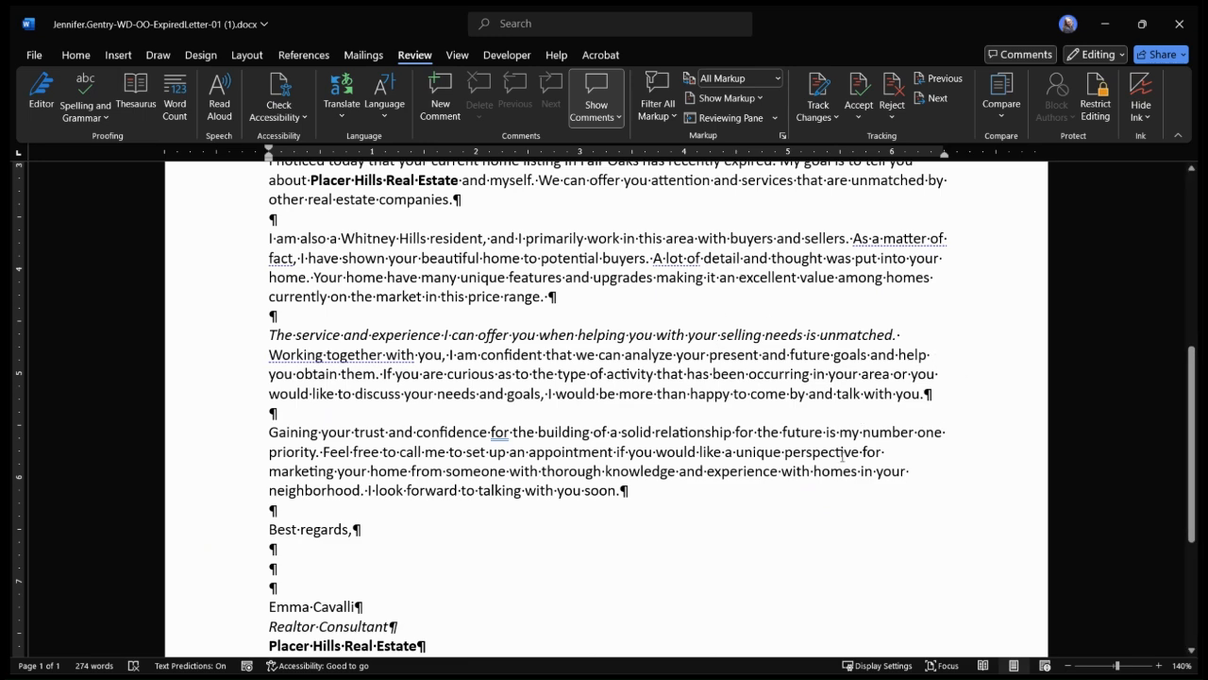
- Review the whole letter from the date line down to the signature block and typist's initials
{"action": "scroll", "coordinate": [842, 456], "scroll_direction": "up", "scroll_amount": 6}
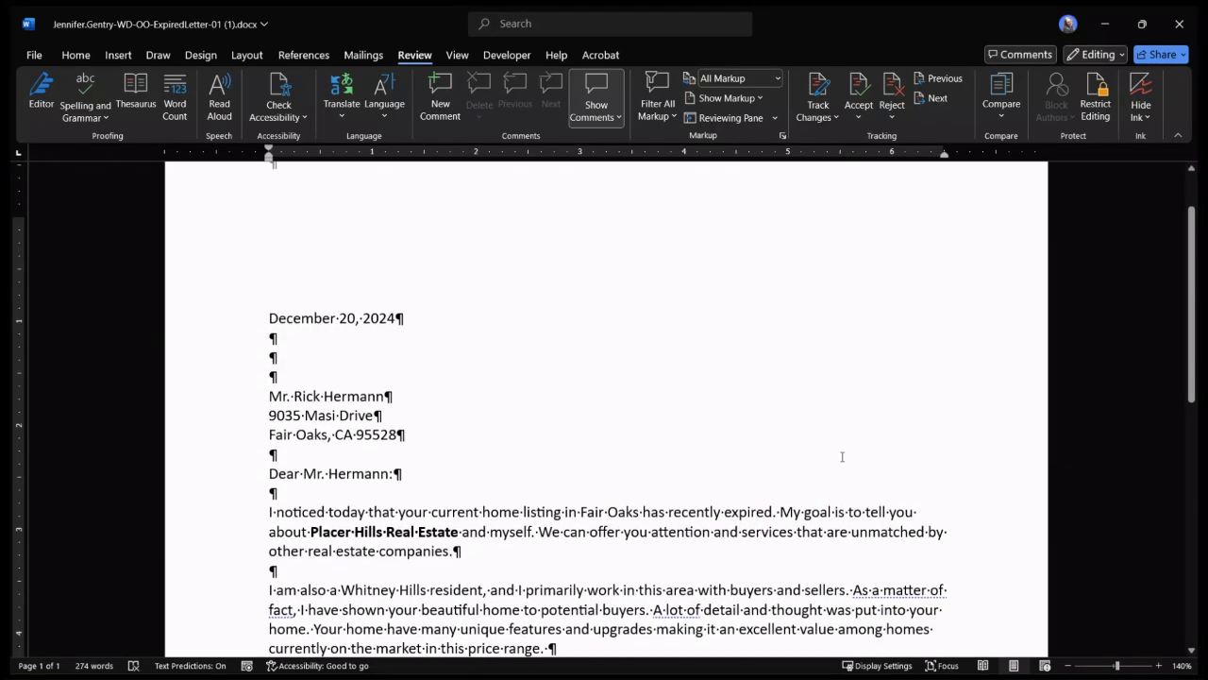
{"action": "scroll", "coordinate": [842, 457], "scroll_direction": "up", "scroll_amount": 1}
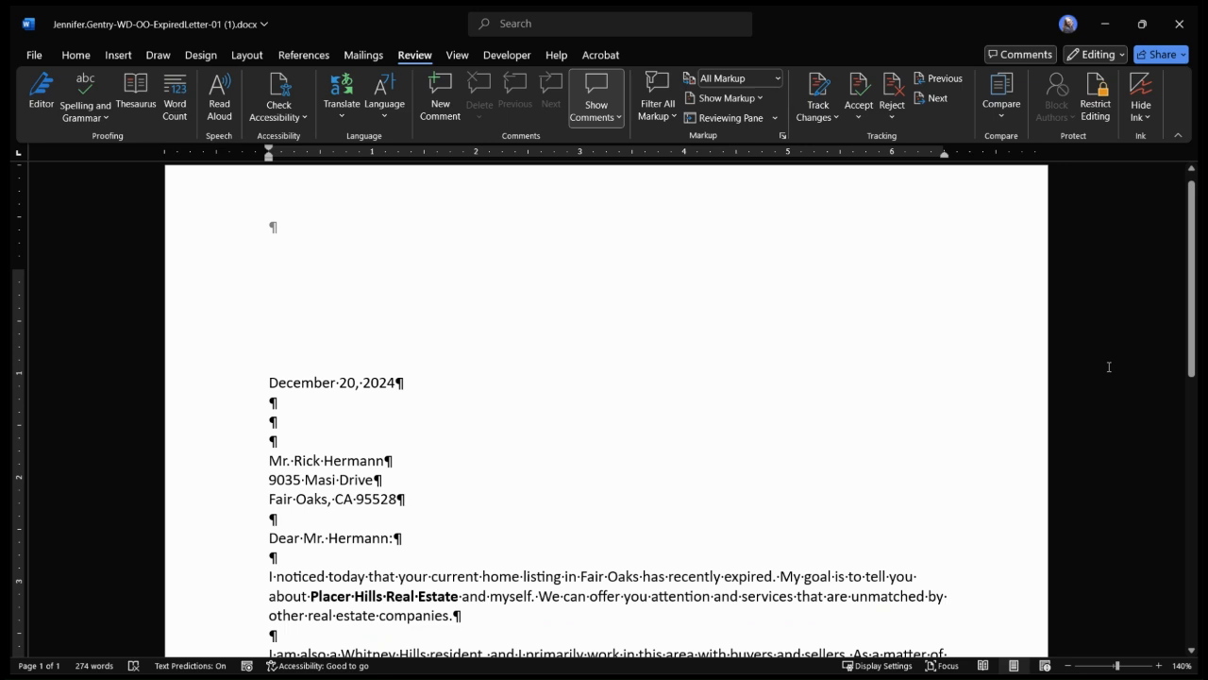
{"action": "scroll", "coordinate": [1109, 365], "scroll_direction": "down", "scroll_amount": 5}
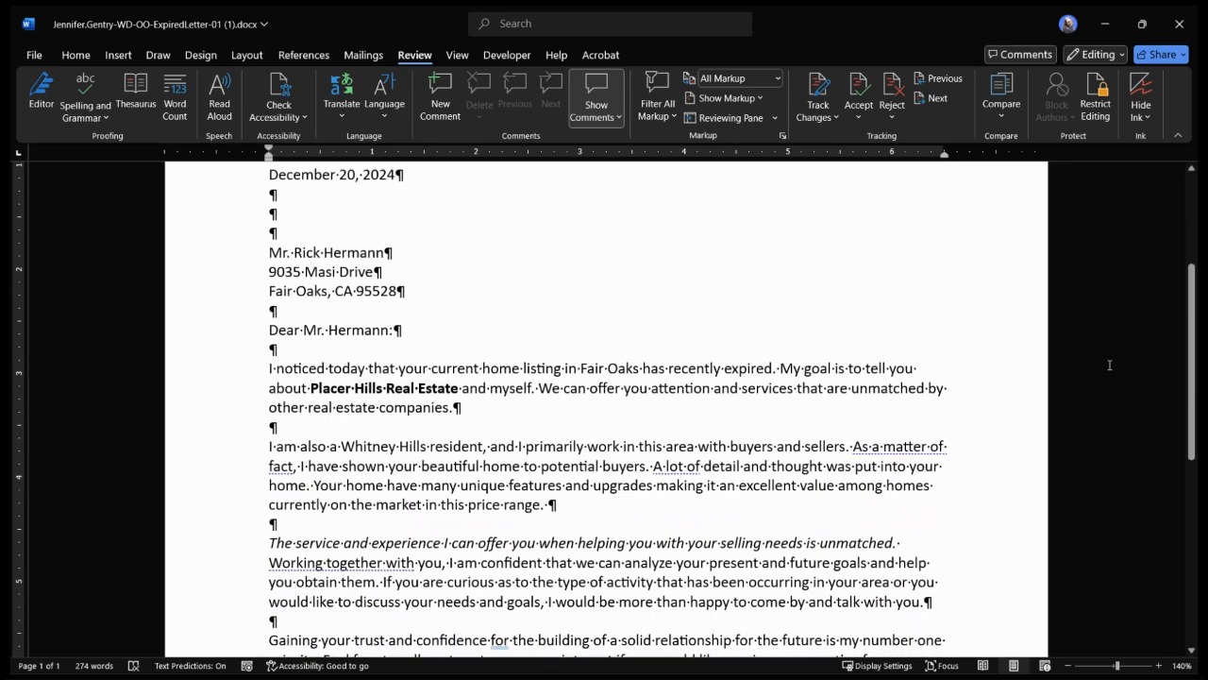
{"action": "scroll", "coordinate": [1108, 364], "scroll_direction": "down", "scroll_amount": 5}
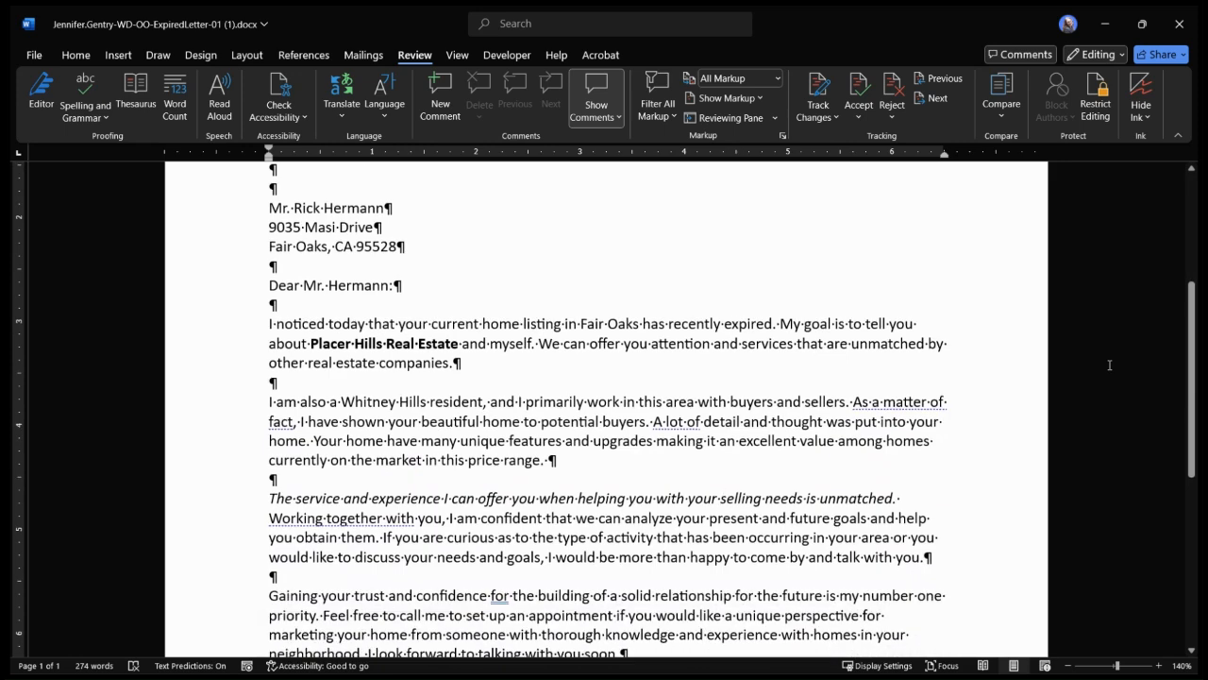
{"action": "scroll", "coordinate": [1109, 364], "scroll_direction": "down", "scroll_amount": 1}
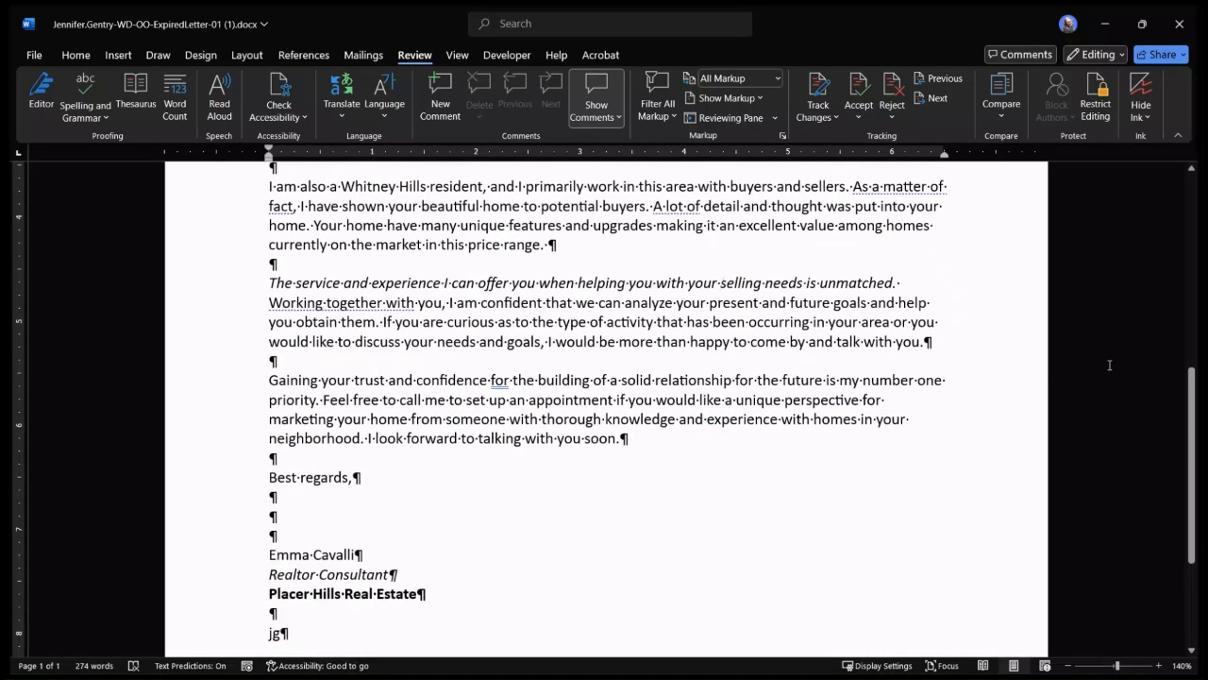
{"action": "scroll", "coordinate": [1109, 365], "scroll_direction": "down", "scroll_amount": 5}
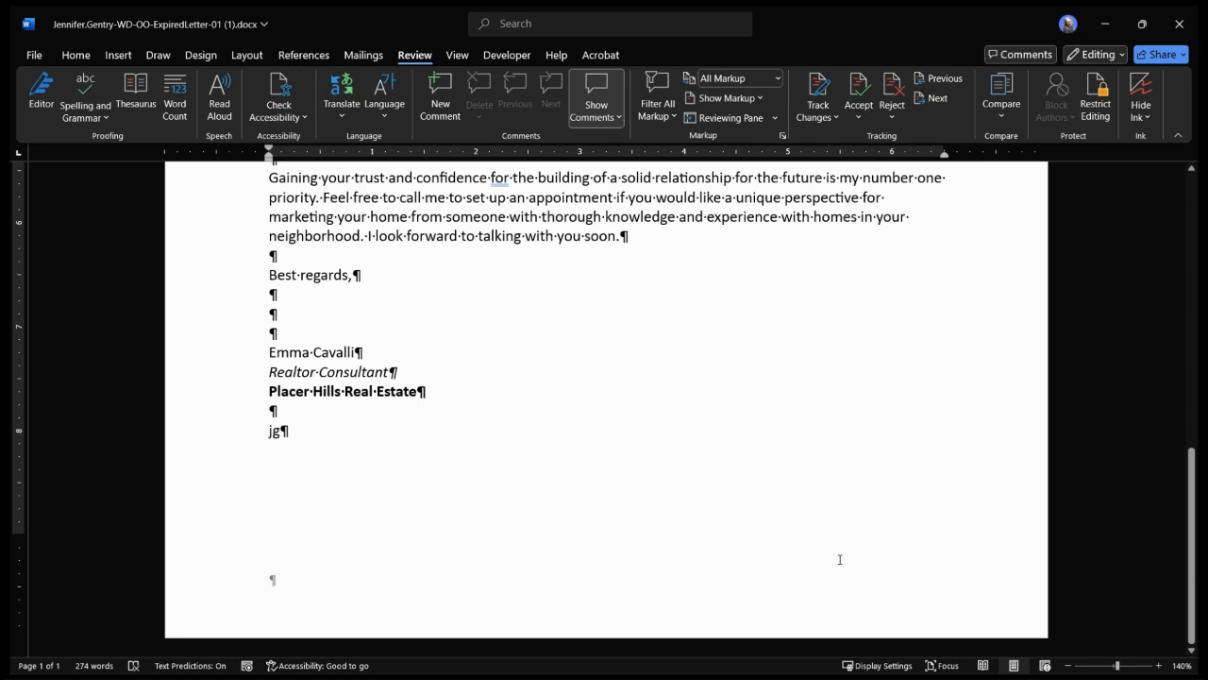
{"action": "left_click", "coordinate": [712, 655]}
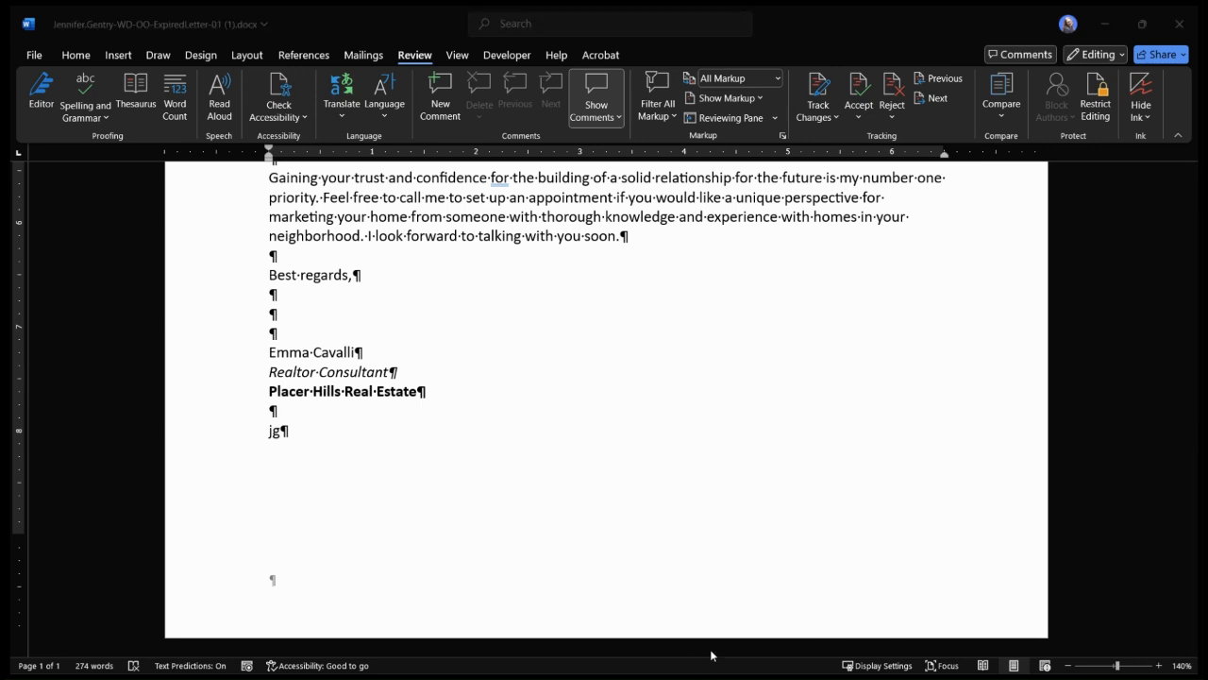